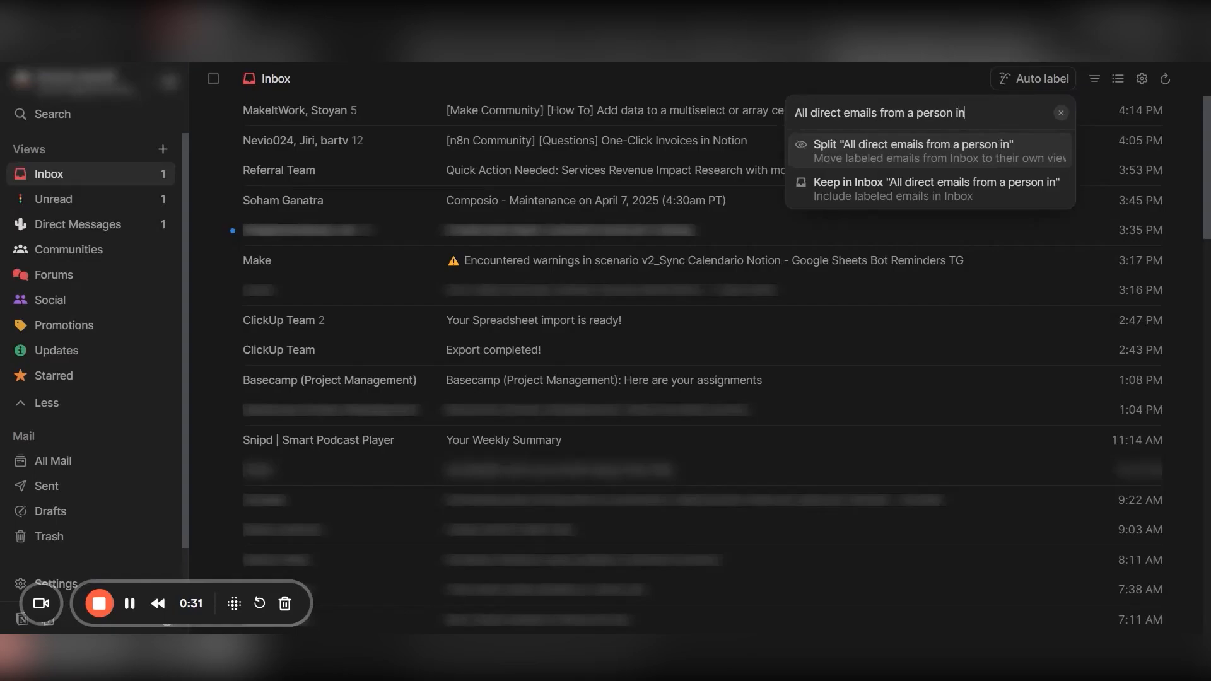
Step: Create an auto label for "All direct emails from a person to me" that keeps the labeled emails in Inbox
key("BackSpace")
key("BackSpace")
key("BackSpace")
key("BackSpace")
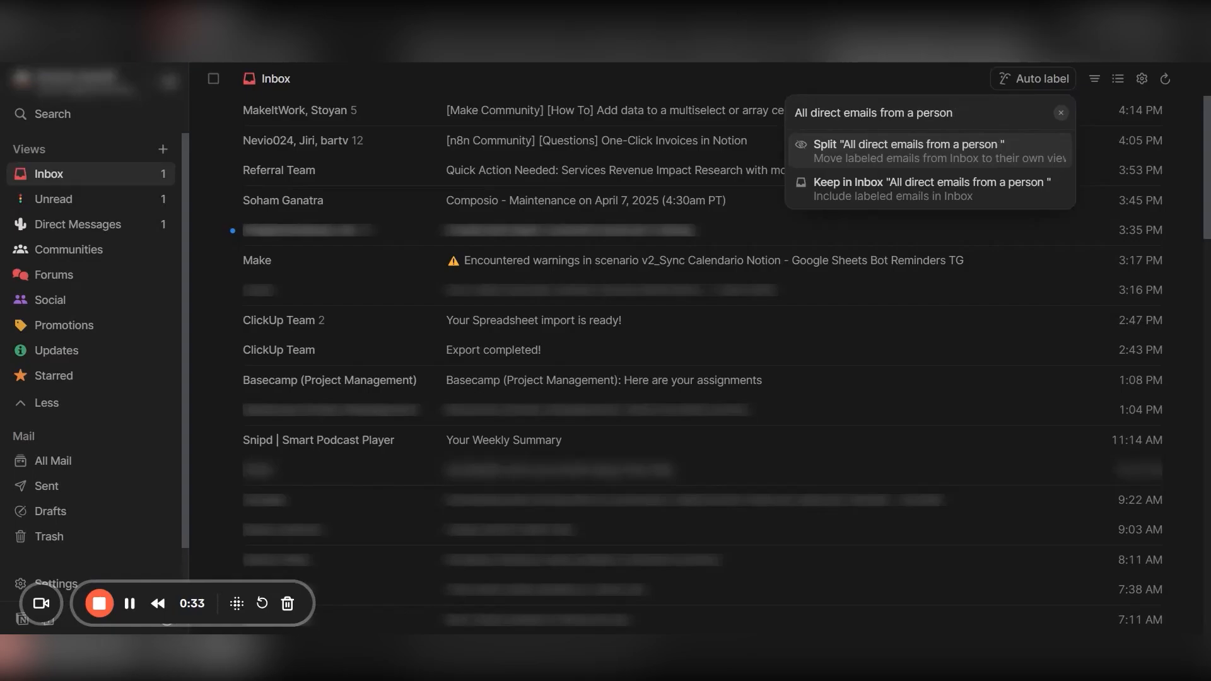
type("to me")
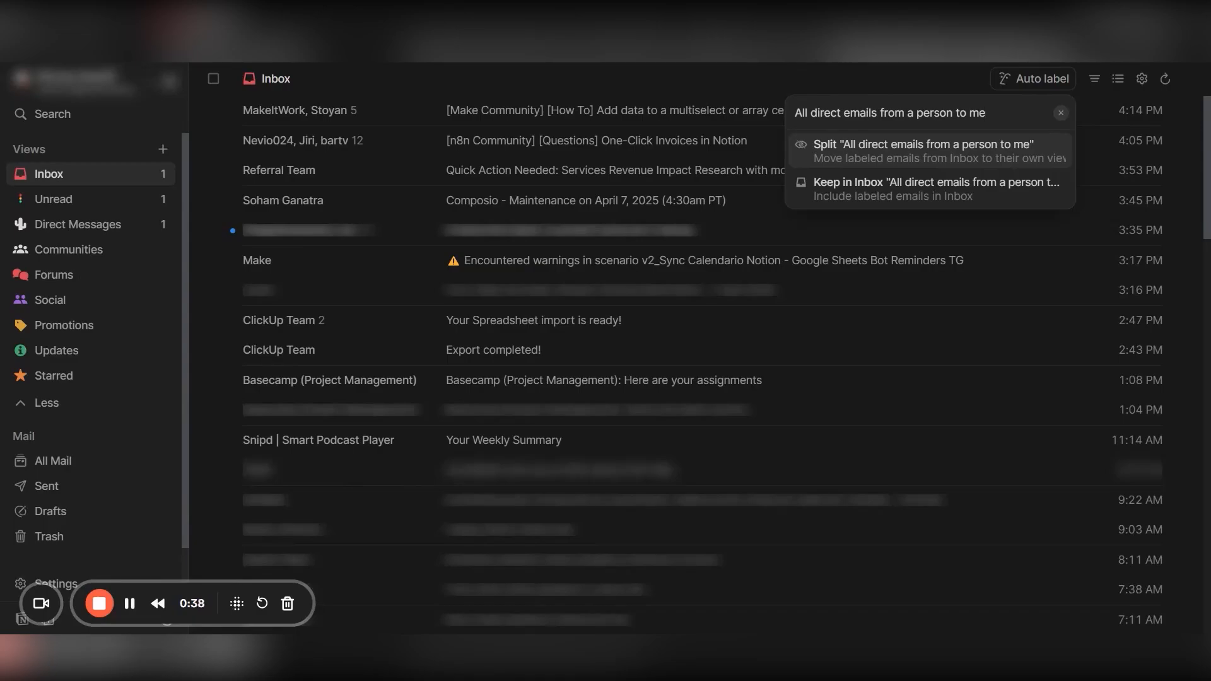
left_click(869, 200)
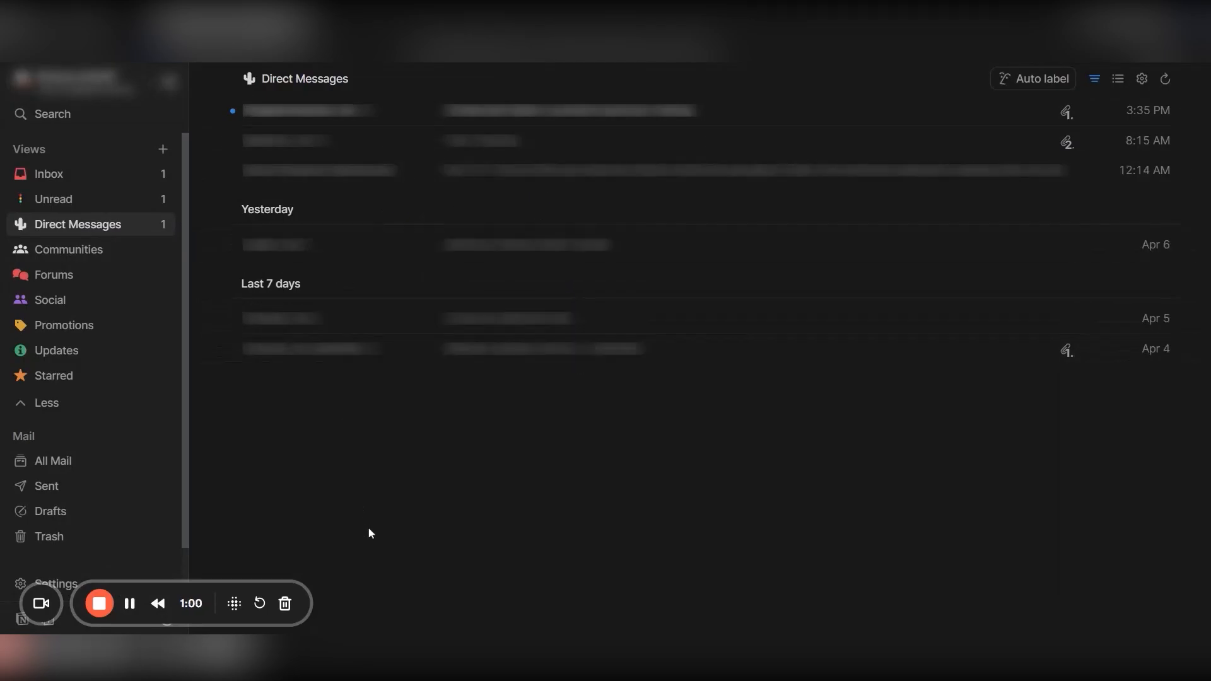
Step: Add a Status property to the Communities view
left_click(98, 250)
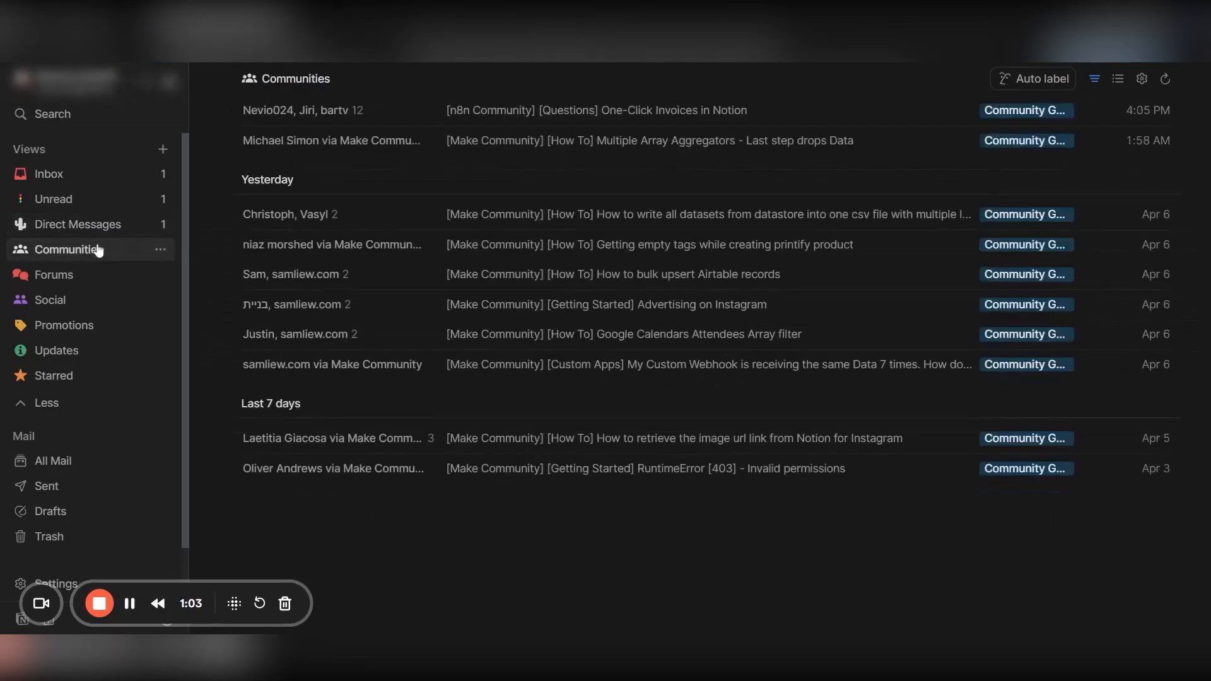
mouse_move(523, 119)
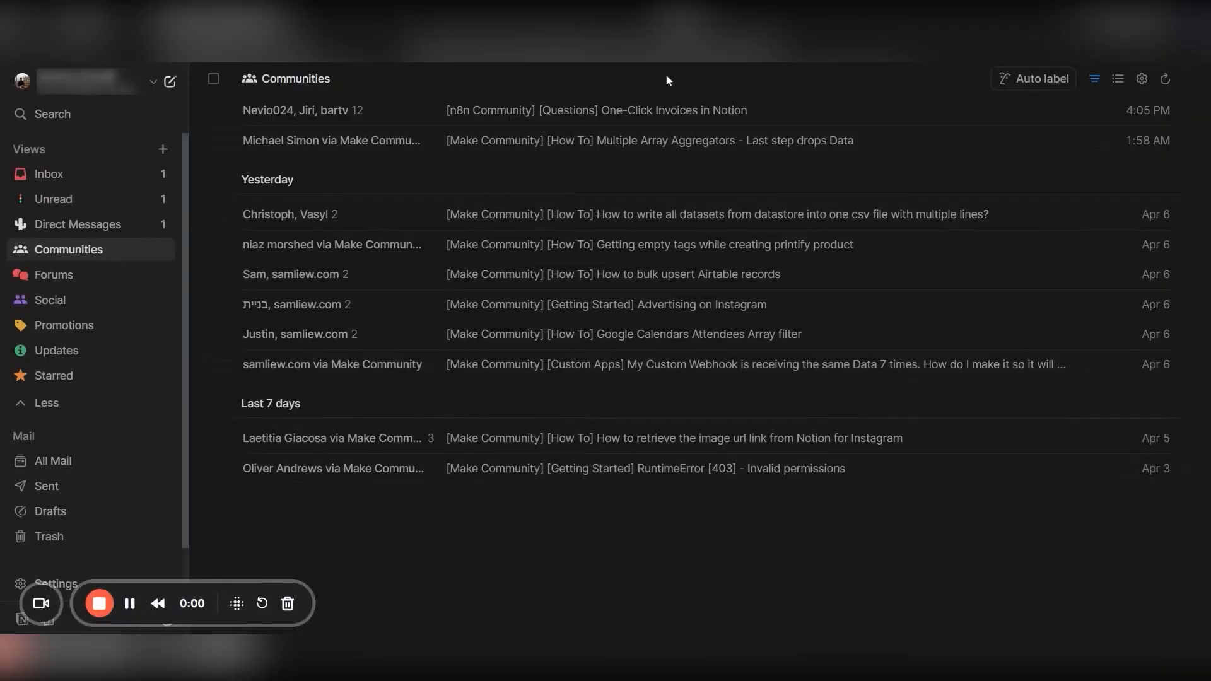
left_click(1143, 80)
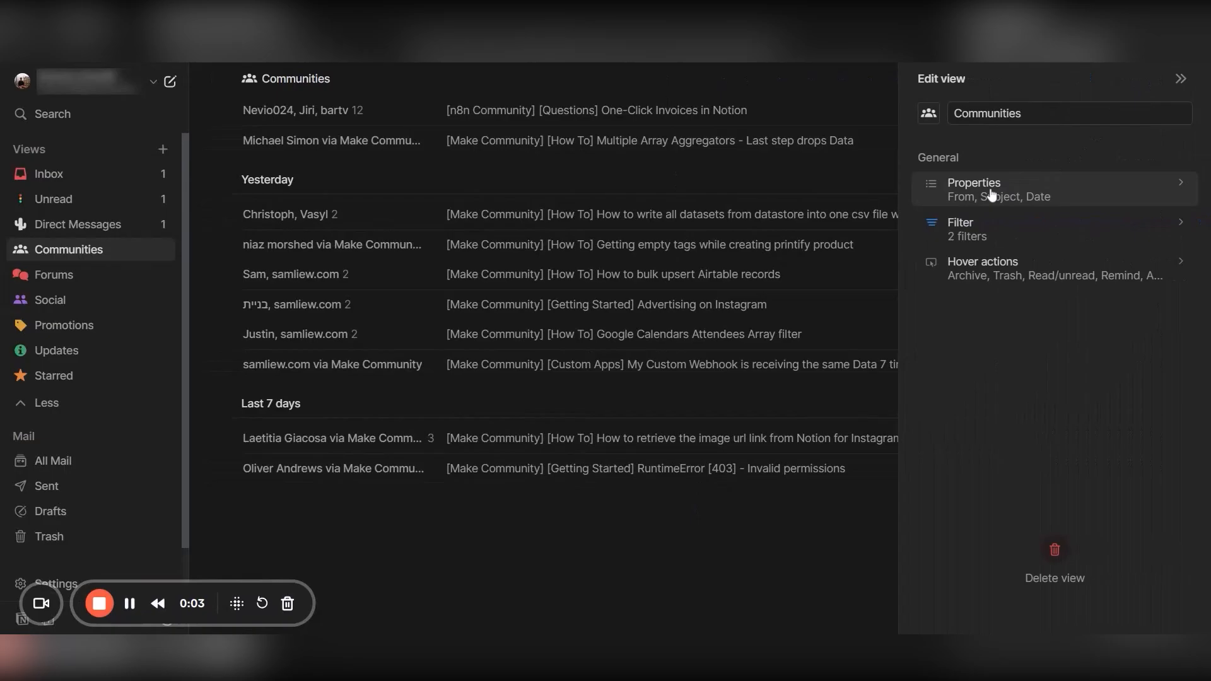
left_click(987, 194)
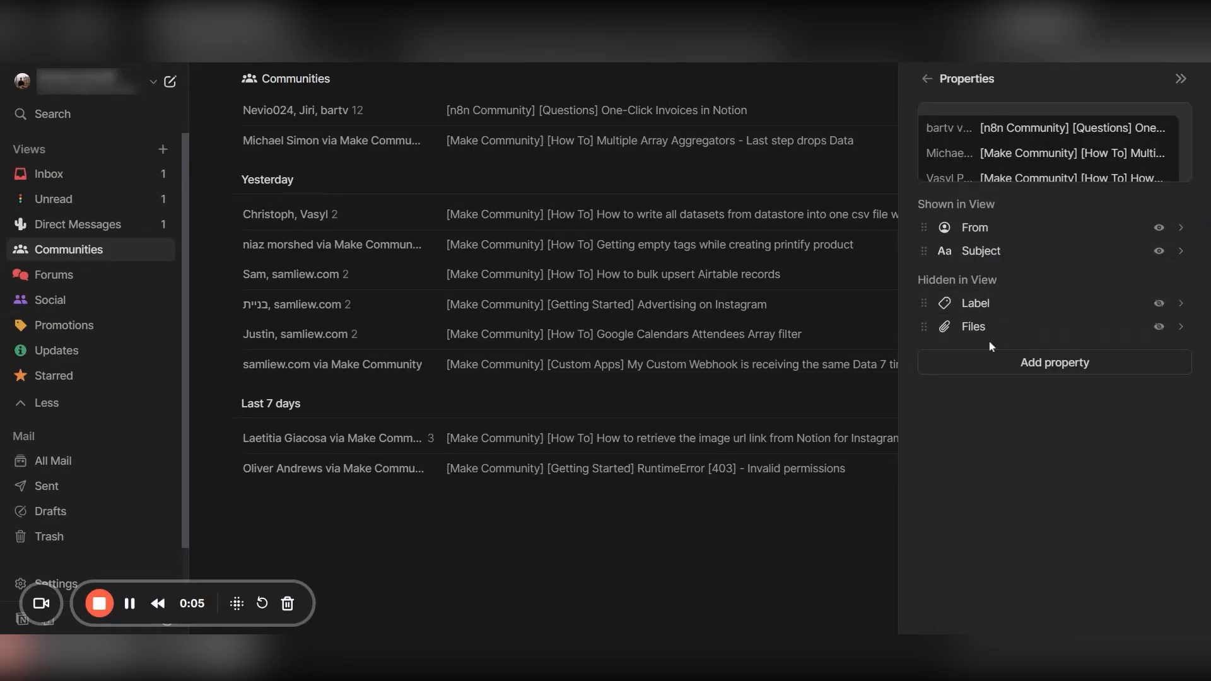
left_click(990, 362)
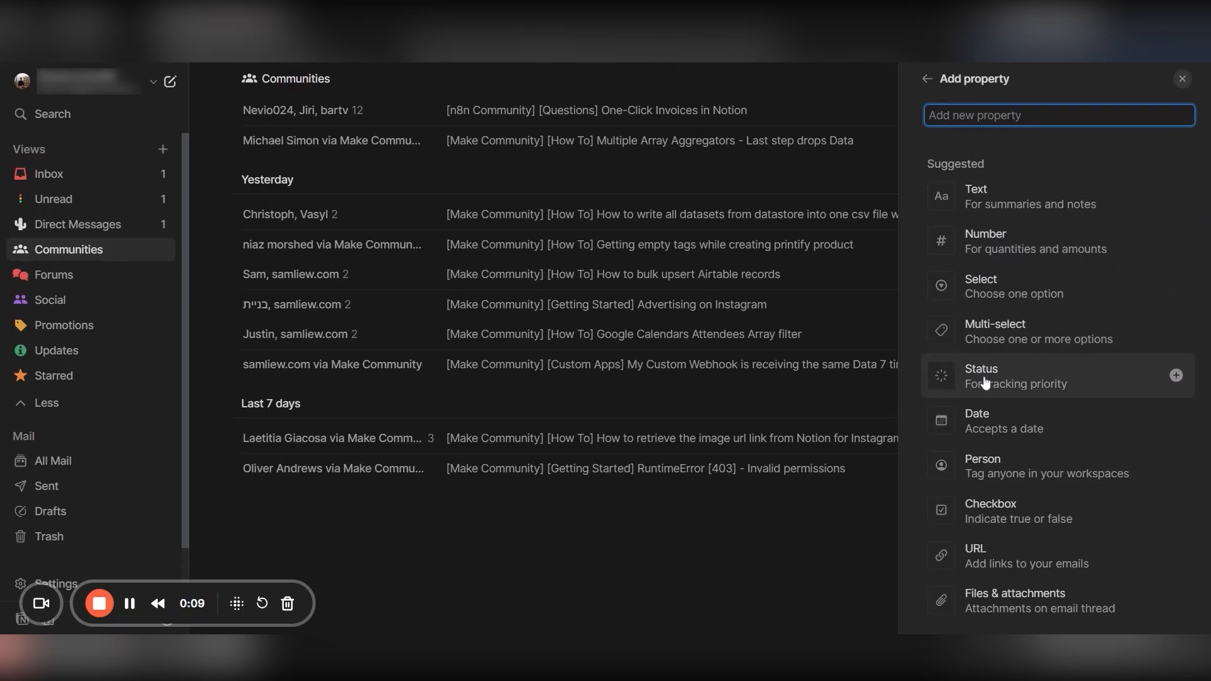
key("Escape")
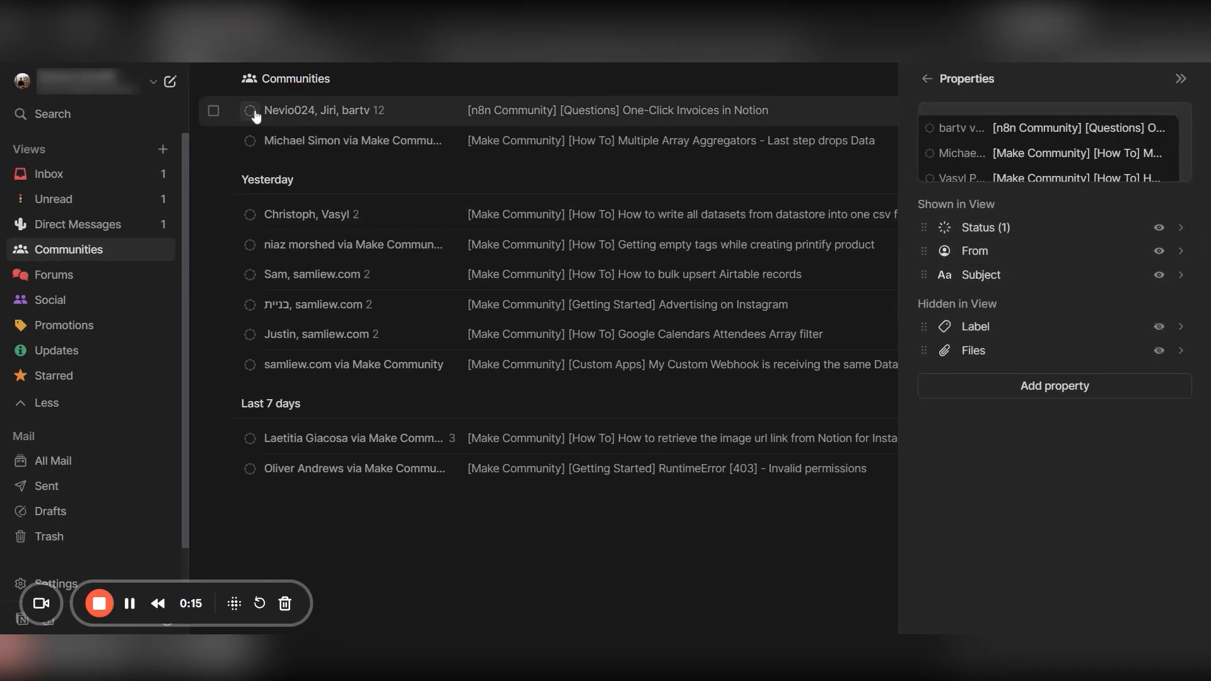
Step: Examine the Status choices for the first Communities email, the property's edit options and the settings of the "In progress" option
left_click(251, 111)
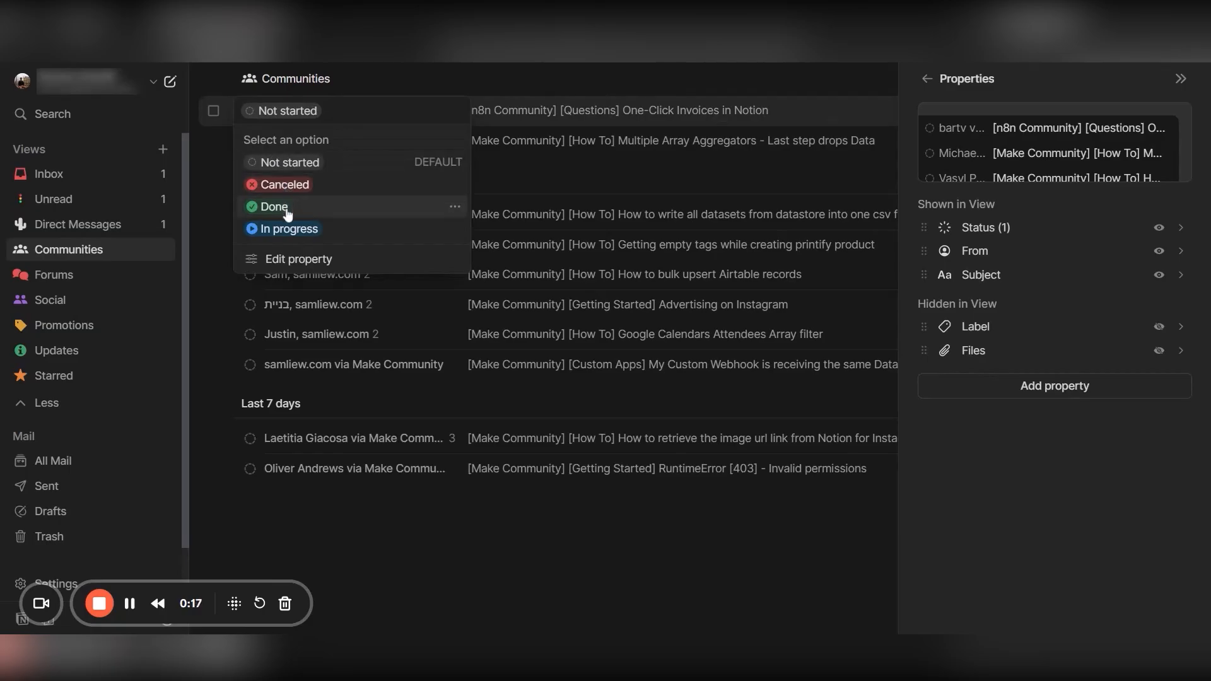
left_click(290, 259)
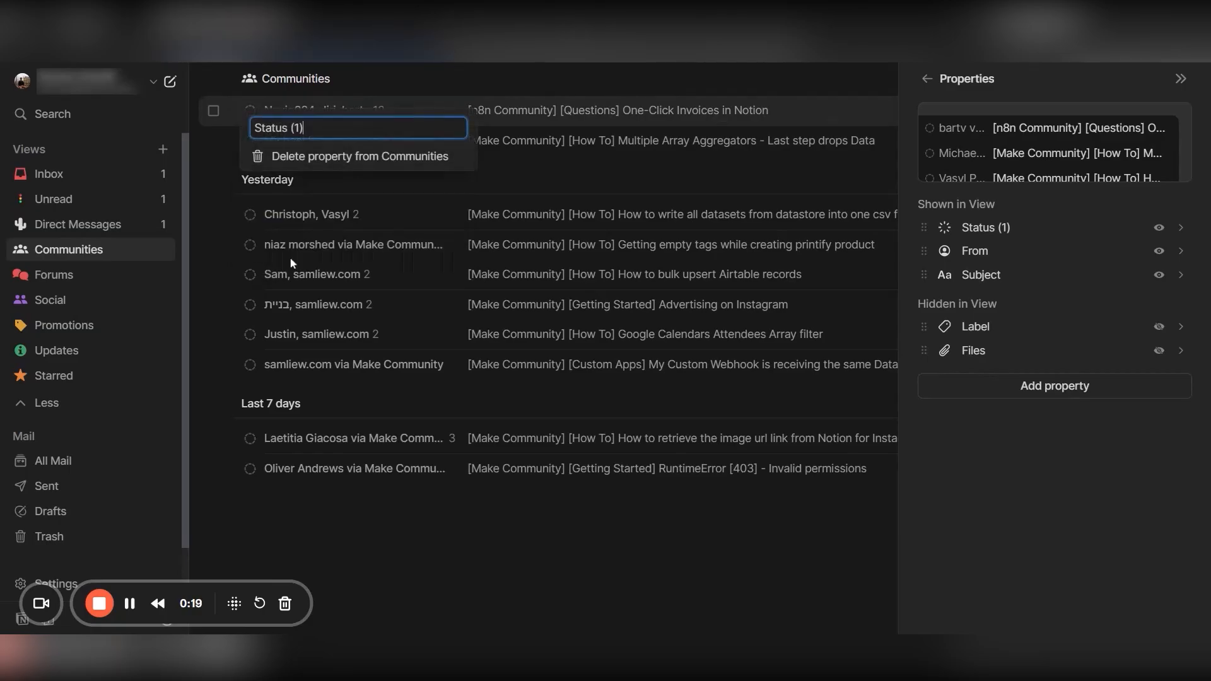
key("Escape")
mouse_move(306, 145)
left_click(250, 111)
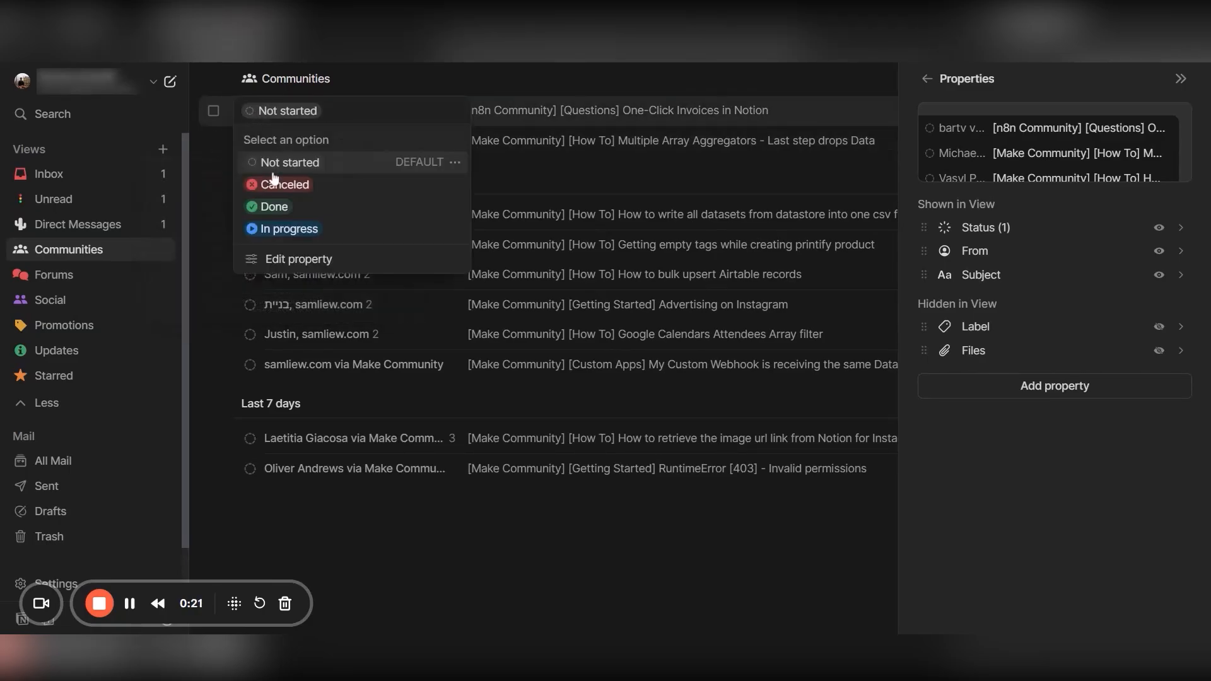
left_click(452, 230)
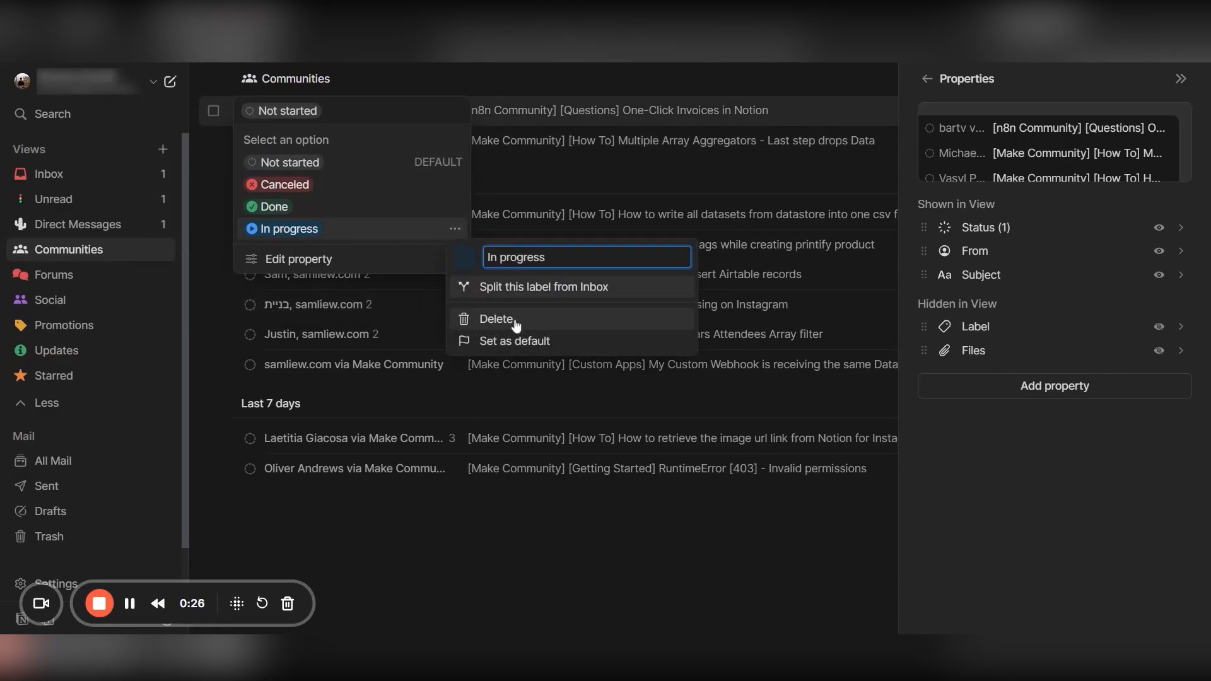
left_click(367, 214)
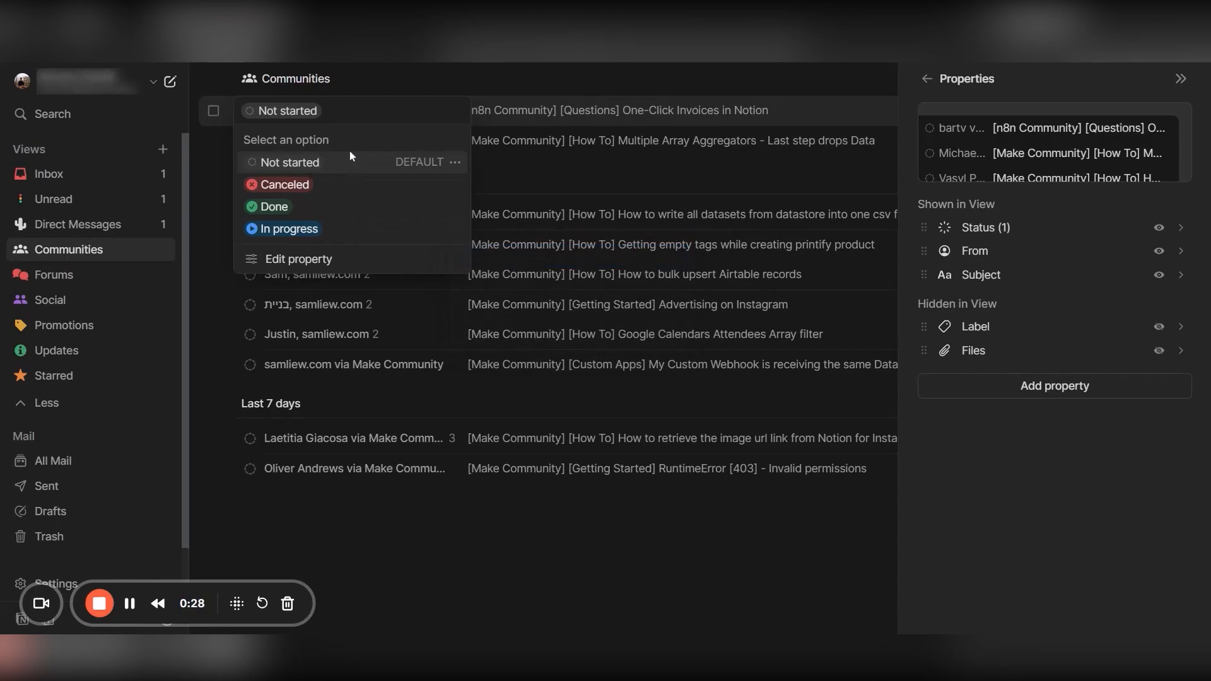
left_click(925, 78)
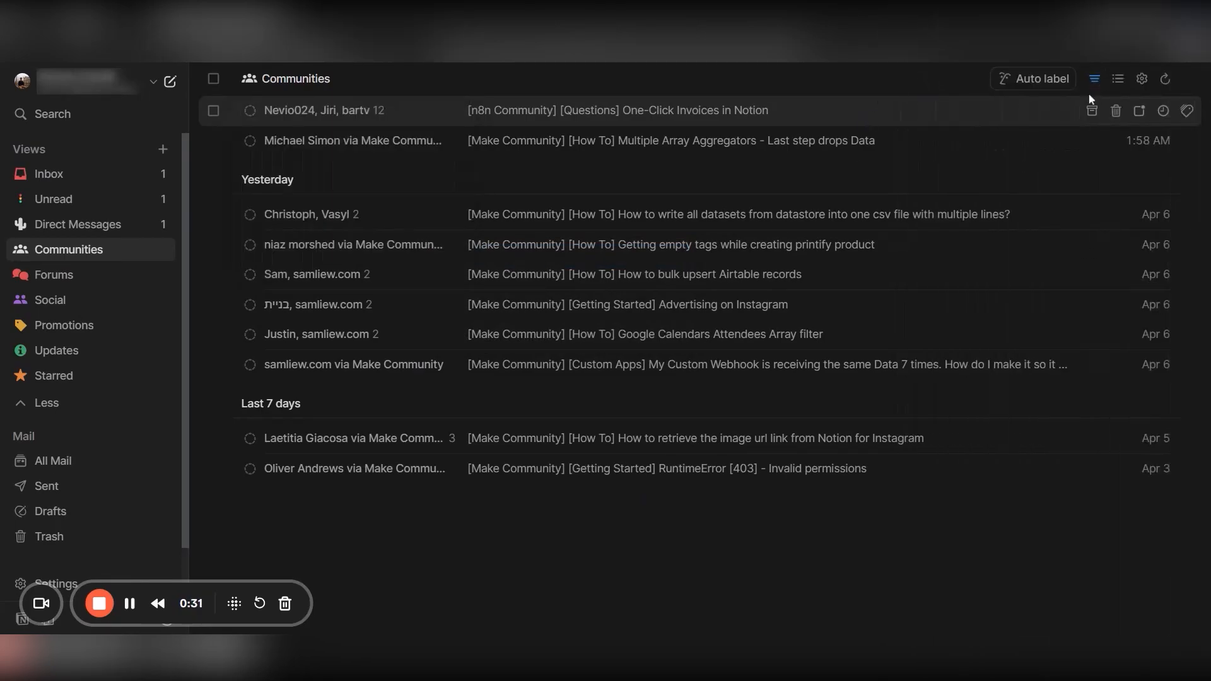
Step: Try grouping the Communities view by Priority and remove that grouping
left_click(1121, 82)
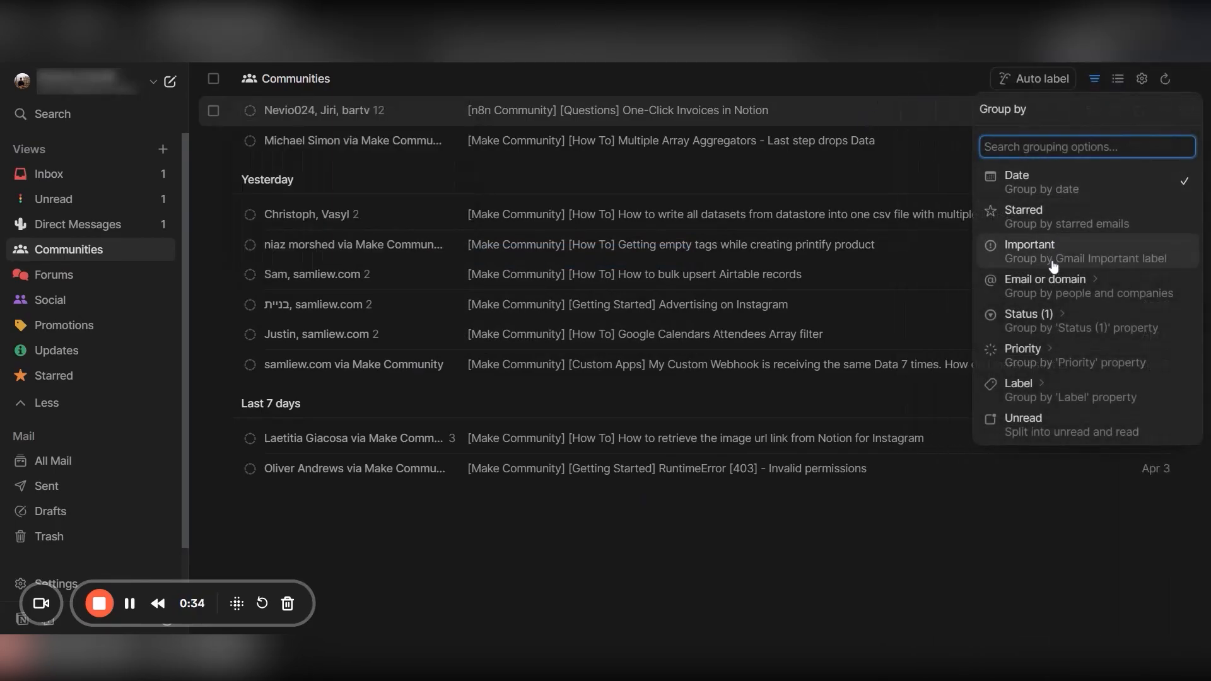
left_click(1025, 348)
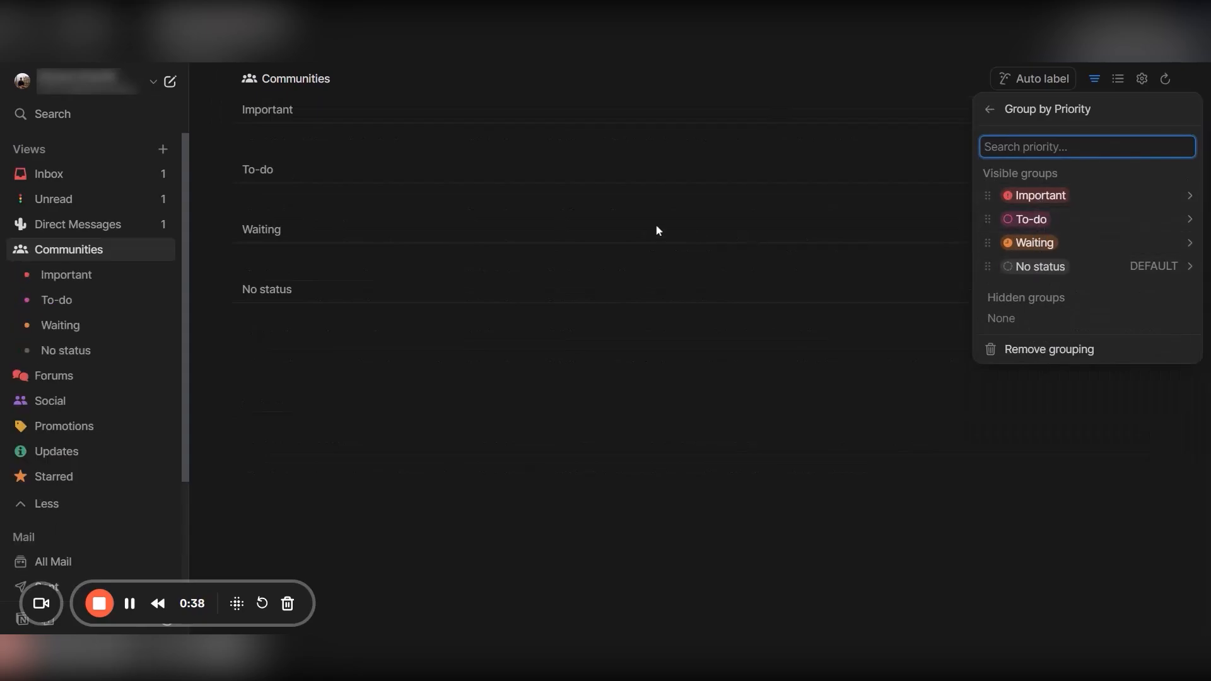
left_click(1037, 348)
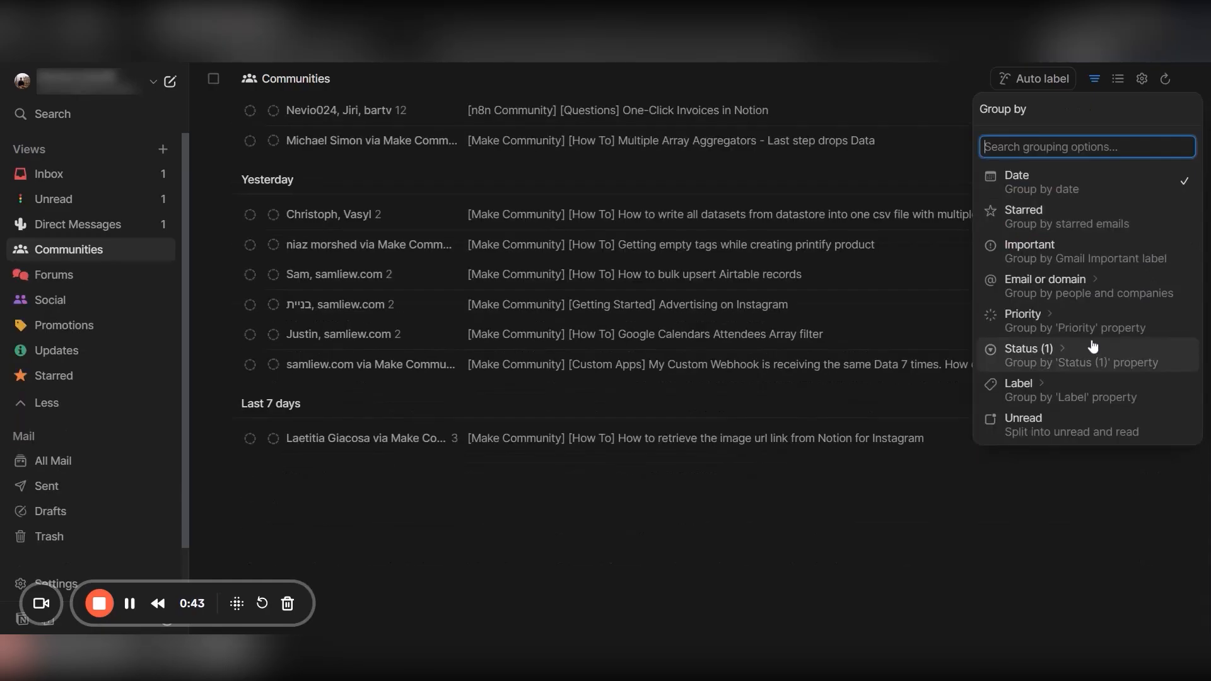
left_click(896, 95)
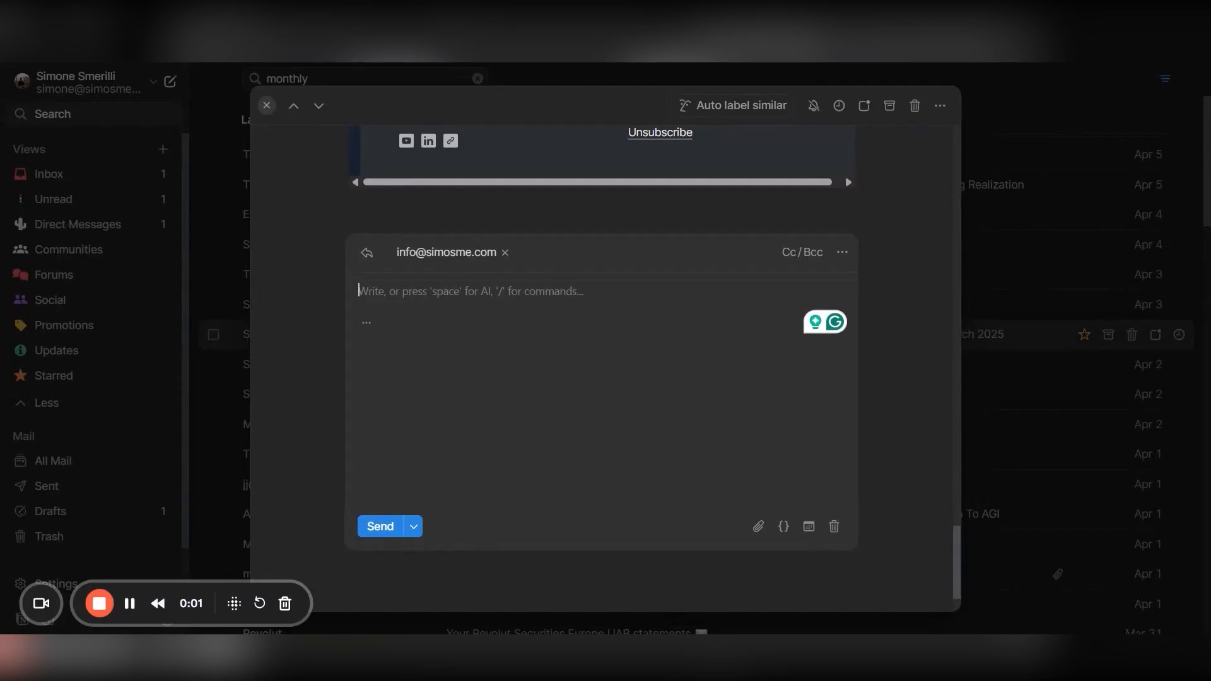
Step: Write a reply that mentions the Team Tasks Notion page followed by "check out this page"
type("@team tasks")
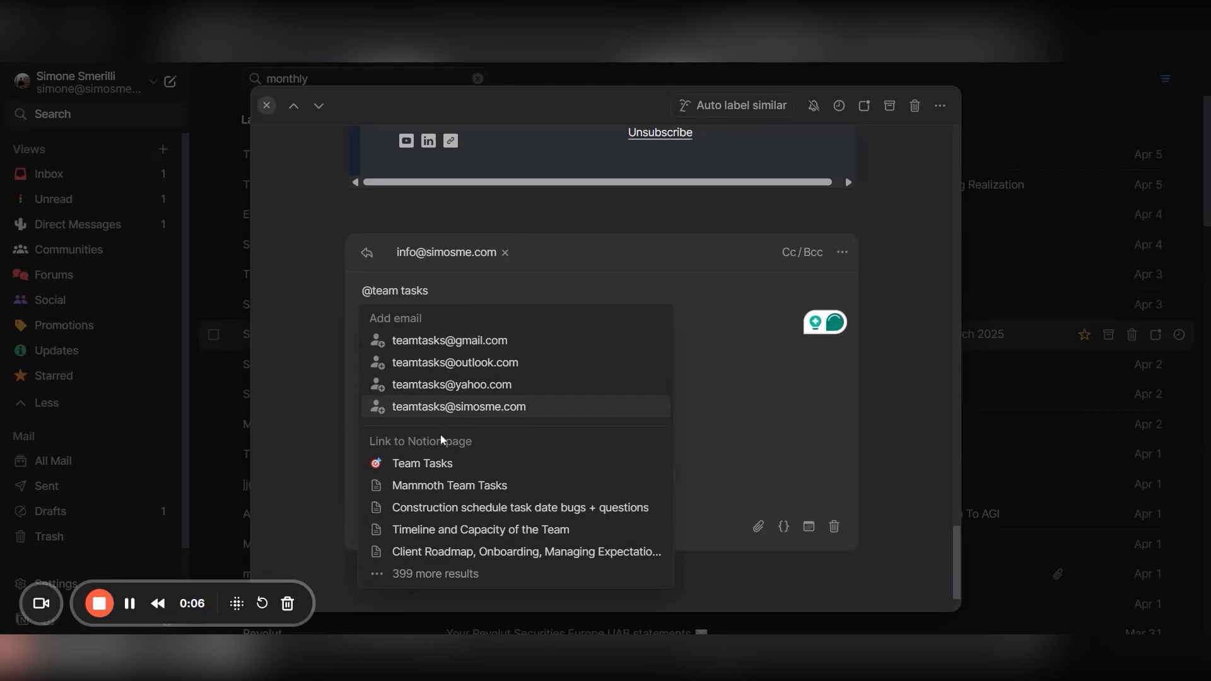
left_click(440, 463)
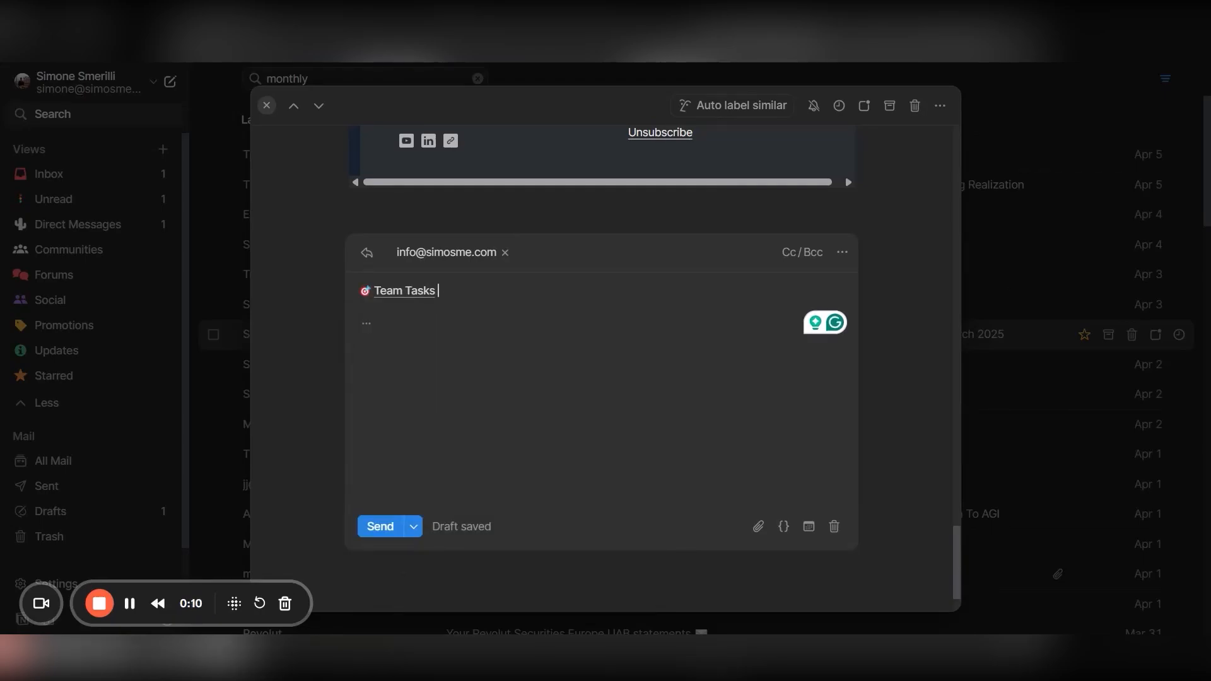
type("check out this page")
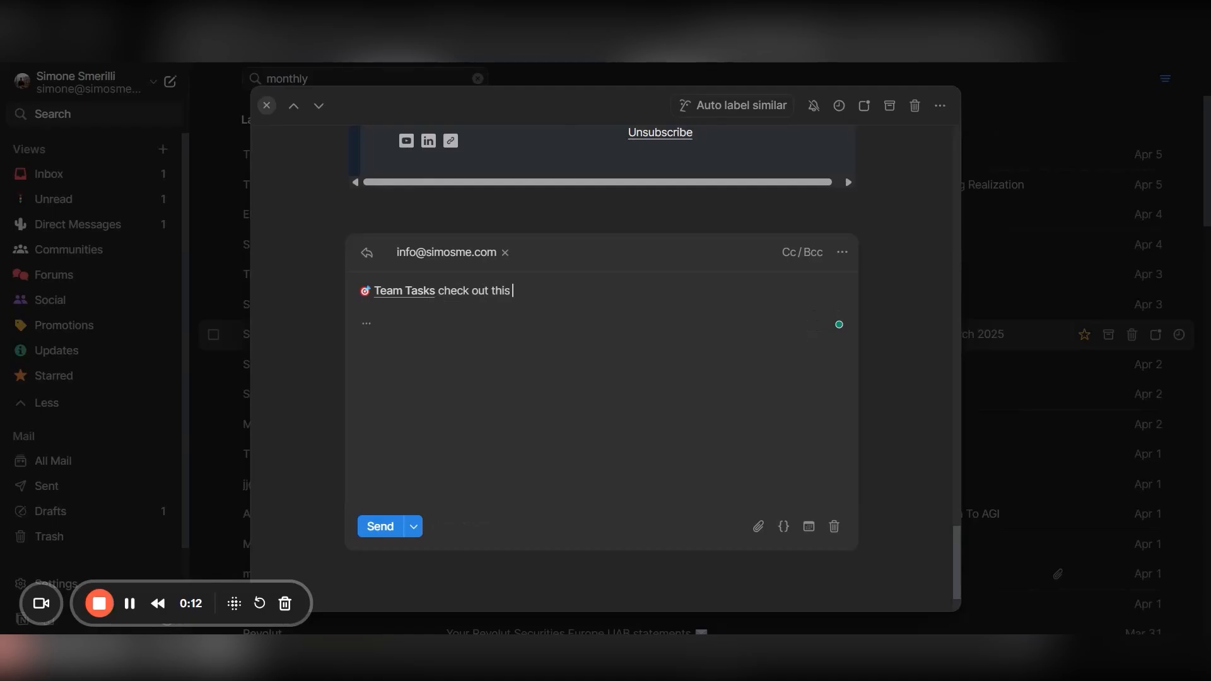
double_click(415, 300)
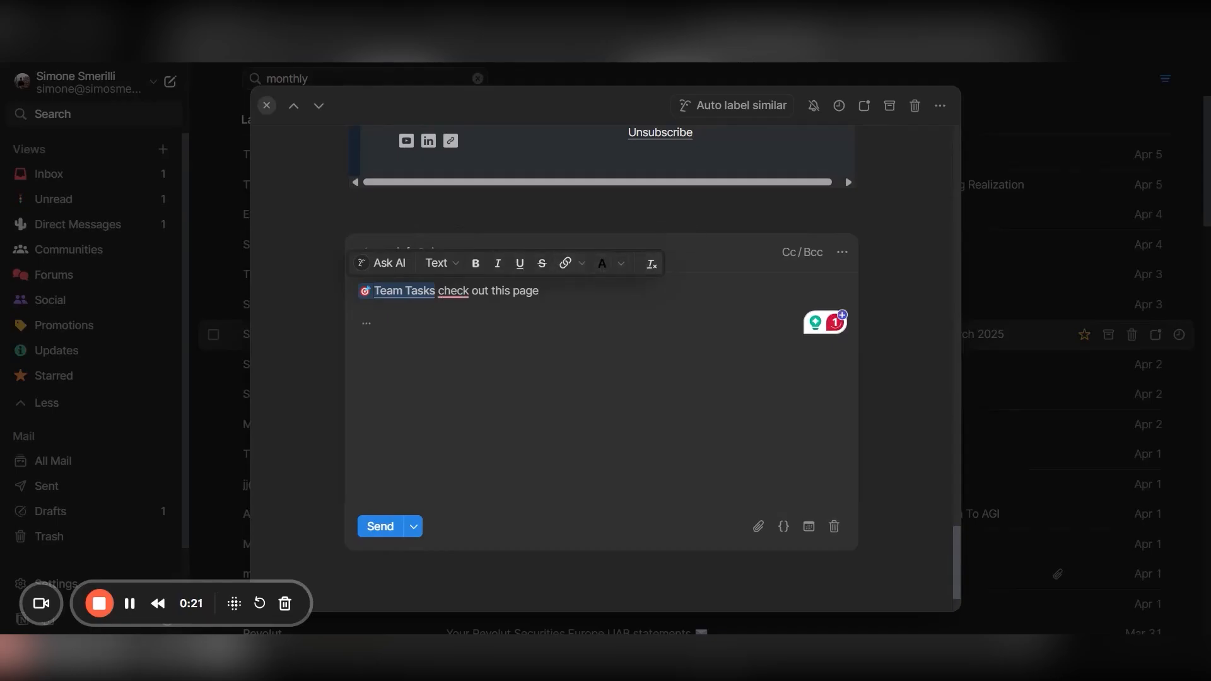
left_click(541, 292)
left_click(392, 296)
left_click(392, 295)
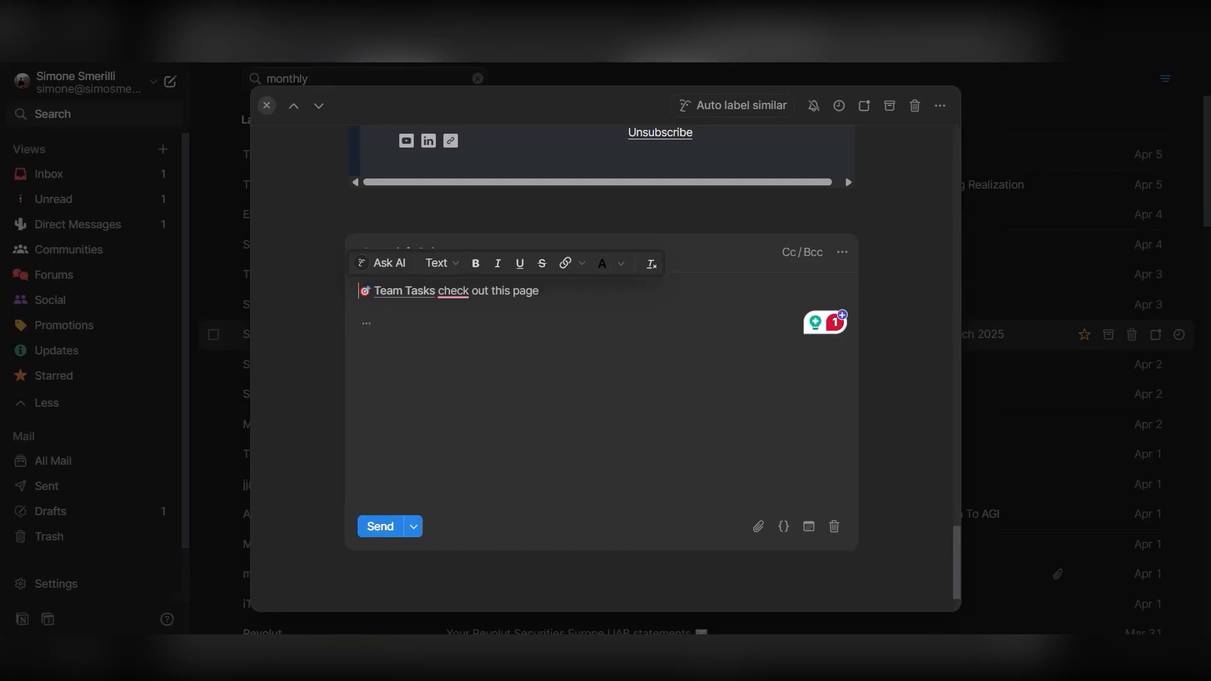
left_click(398, 292)
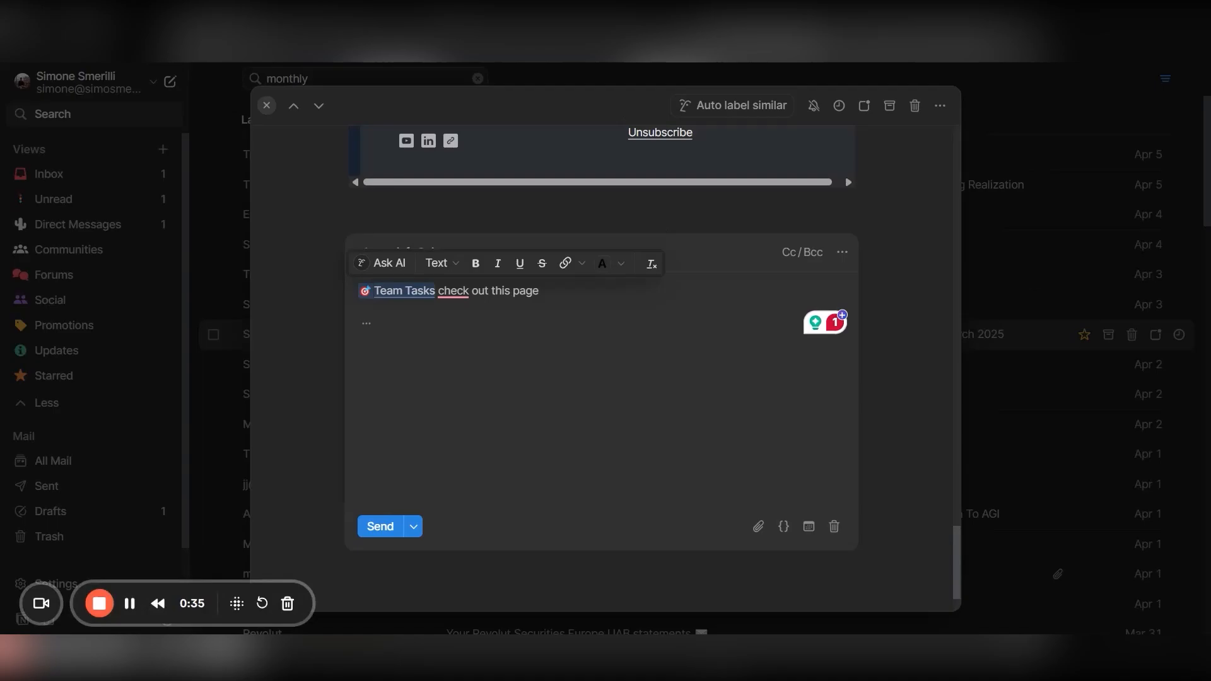
left_click(541, 292)
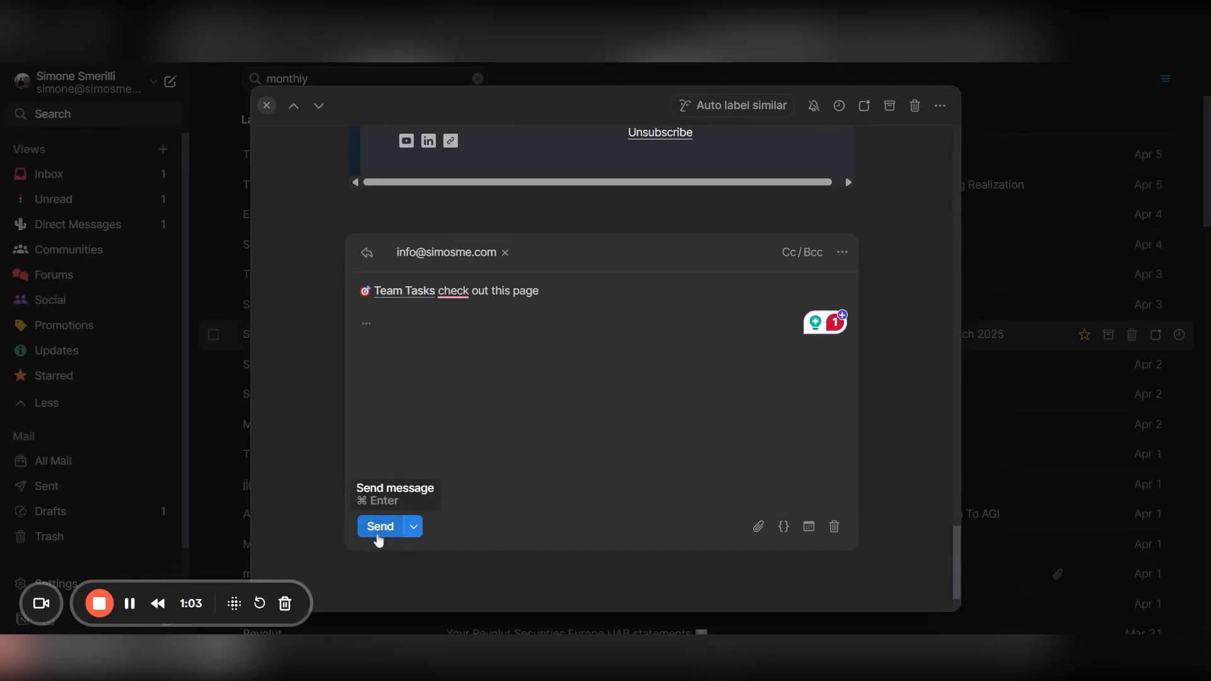
Step: Send the reply containing the Team Tasks page link
left_click(378, 533)
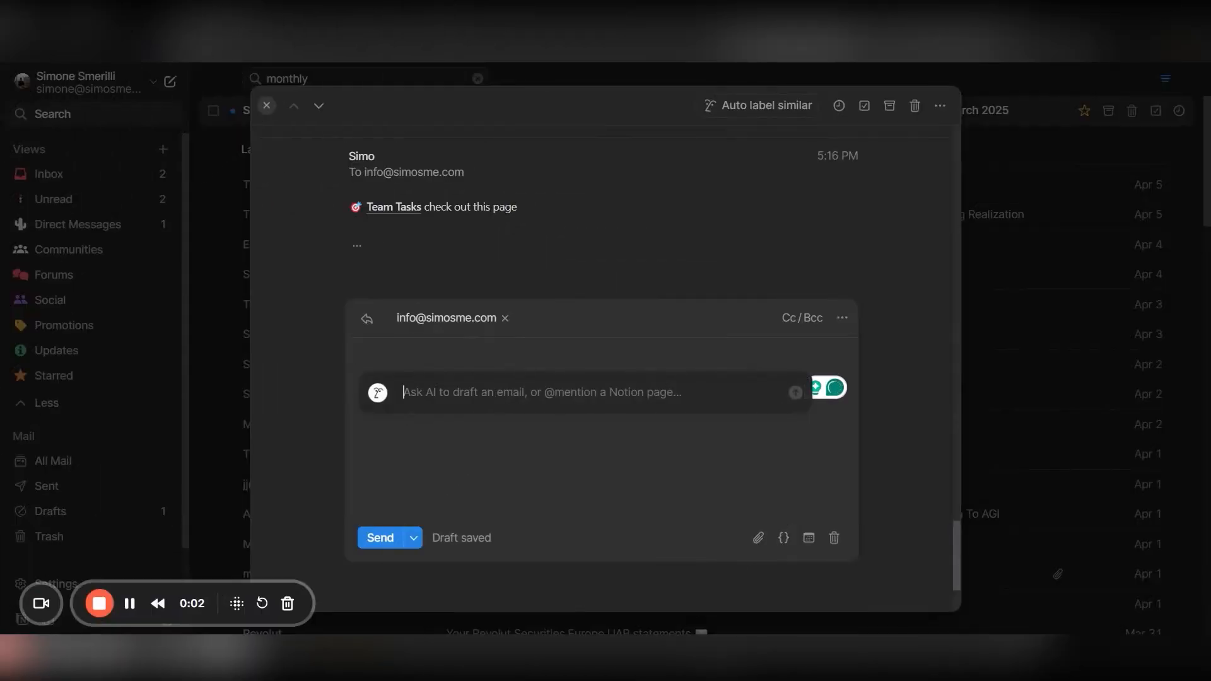
Step: Generate an AI reply from "I want to understand better the meaning of the page mentioned. Ask follow up questions" and accept it
type("I")
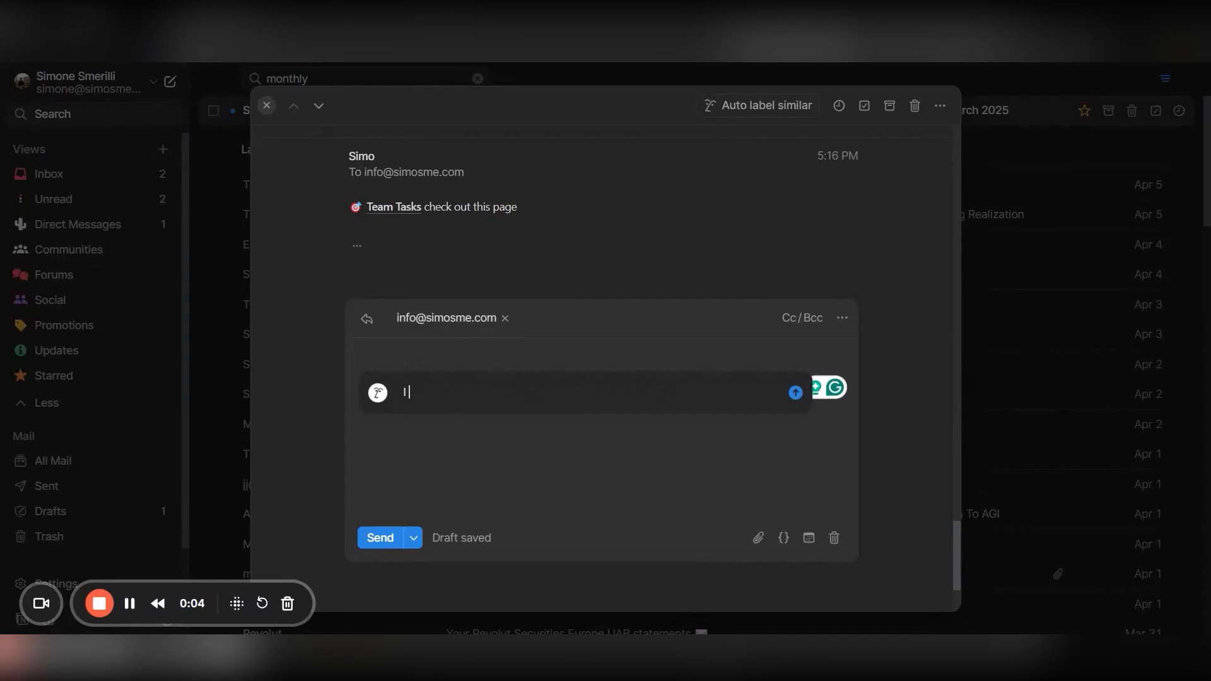
type(" want to understand be")
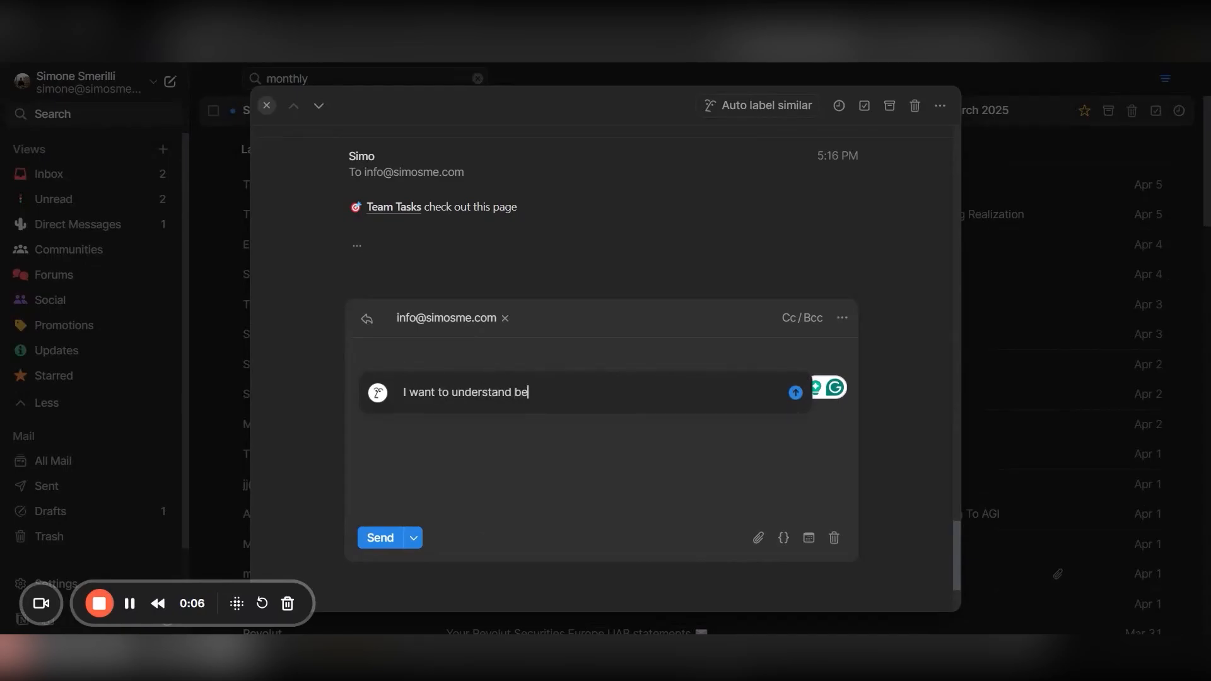
type("tter the meaning of that")
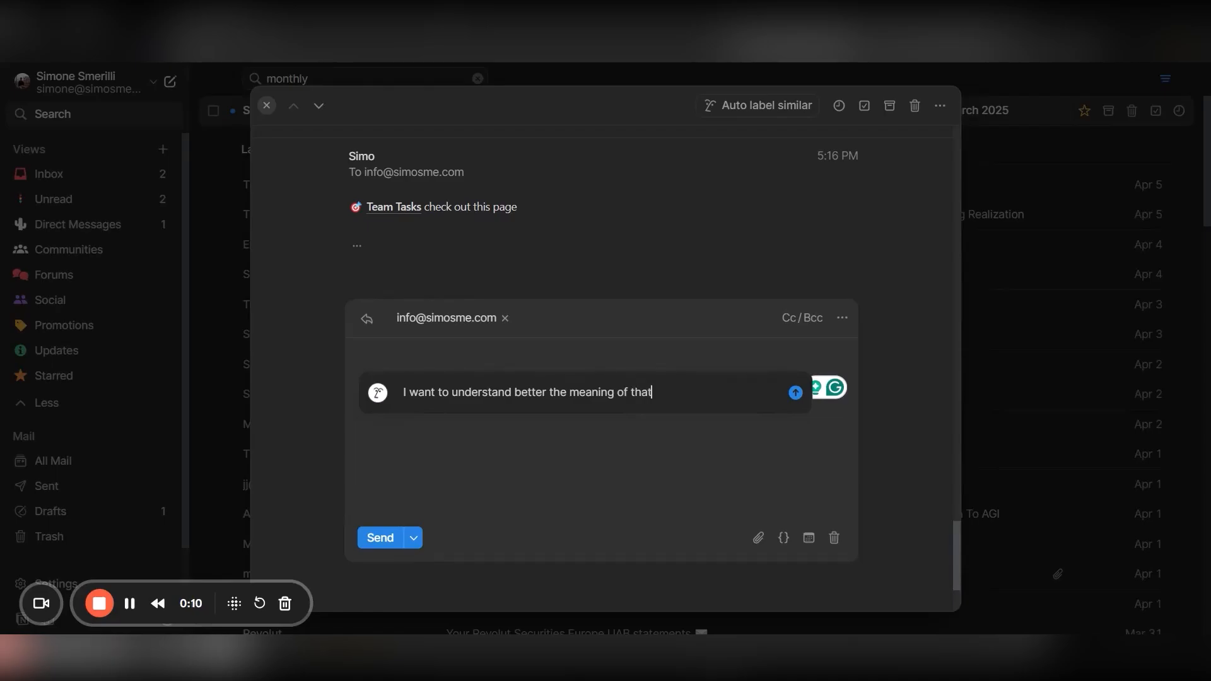
key("BackSpace")
key("BackSpace")
key("BackSpace")
key("BackSpace")
type("he page mentioned. Ask follow up ")
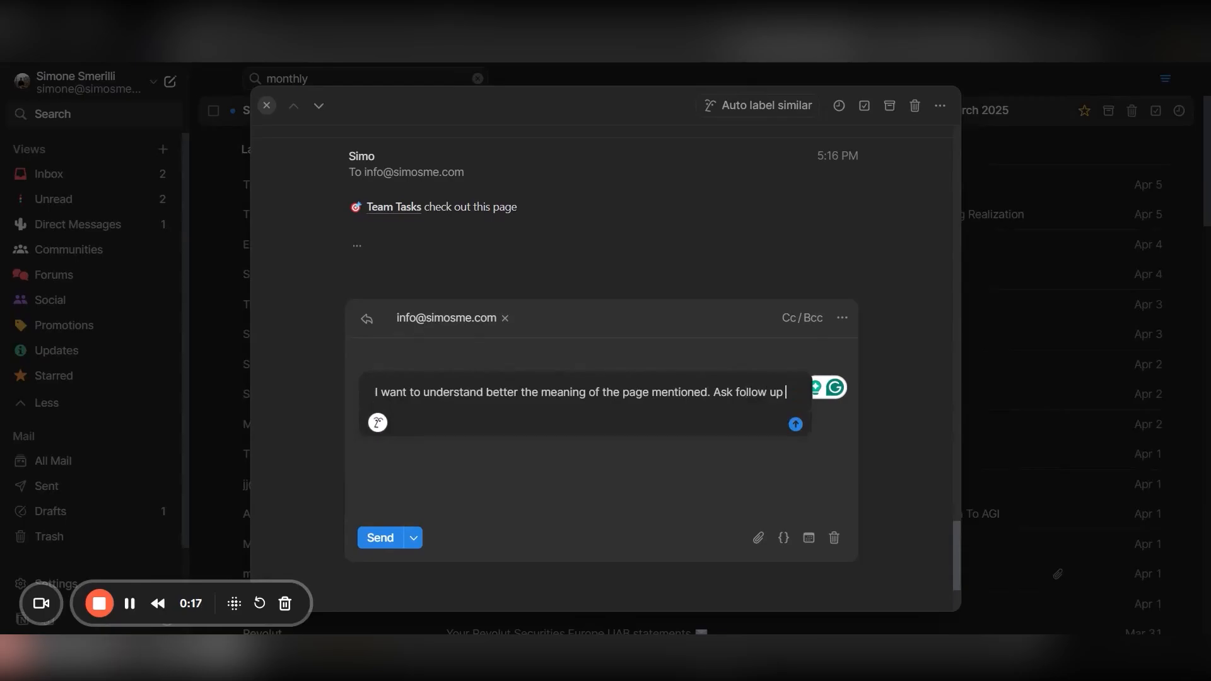
type("questions")
key("Return")
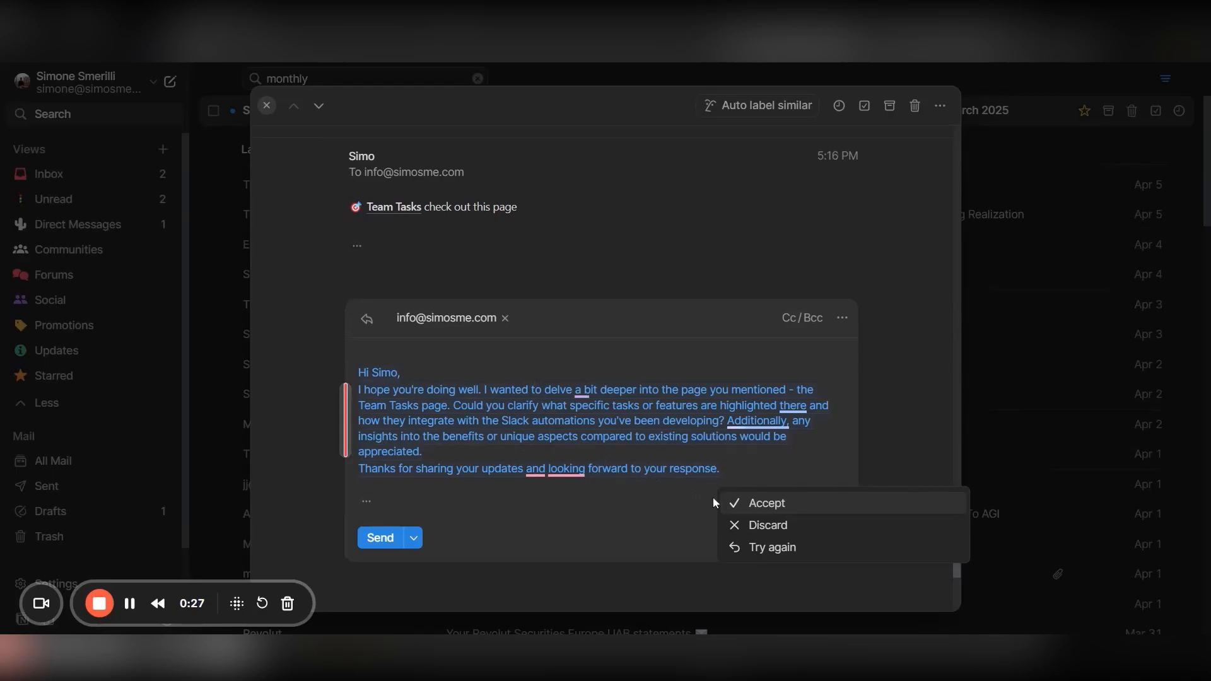
left_click(736, 508)
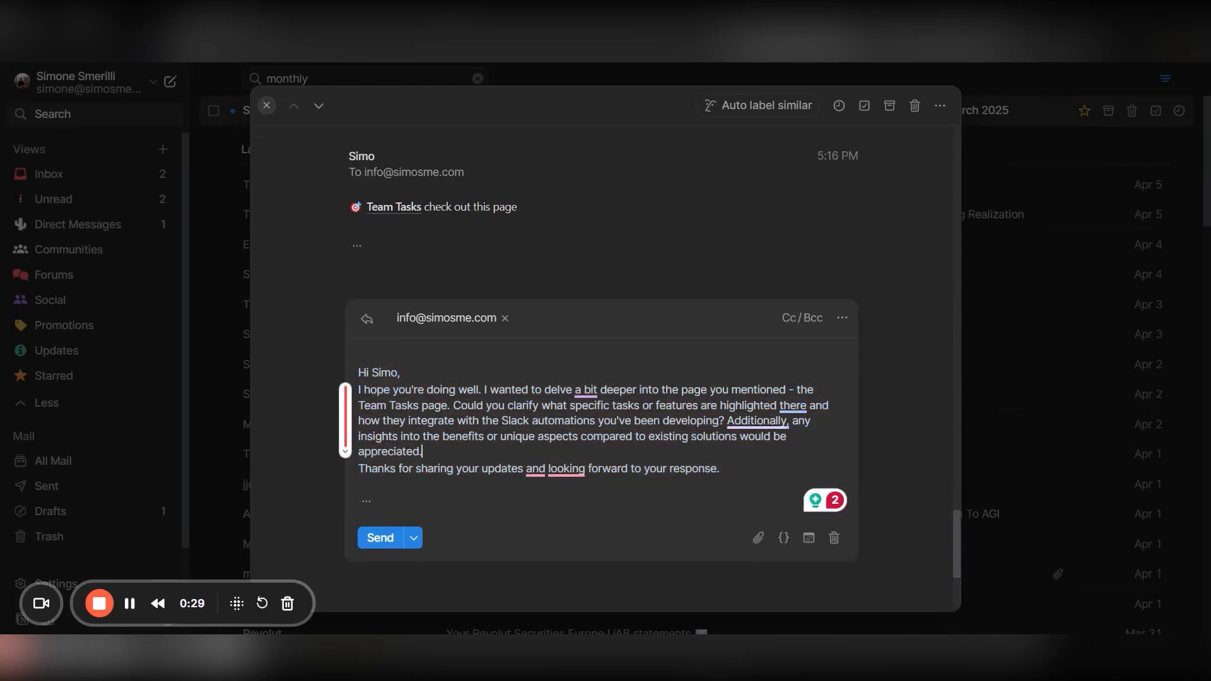
Step: Replace "appreciated" with "great" at the end of the reply's main paragraph
double_click(394, 451)
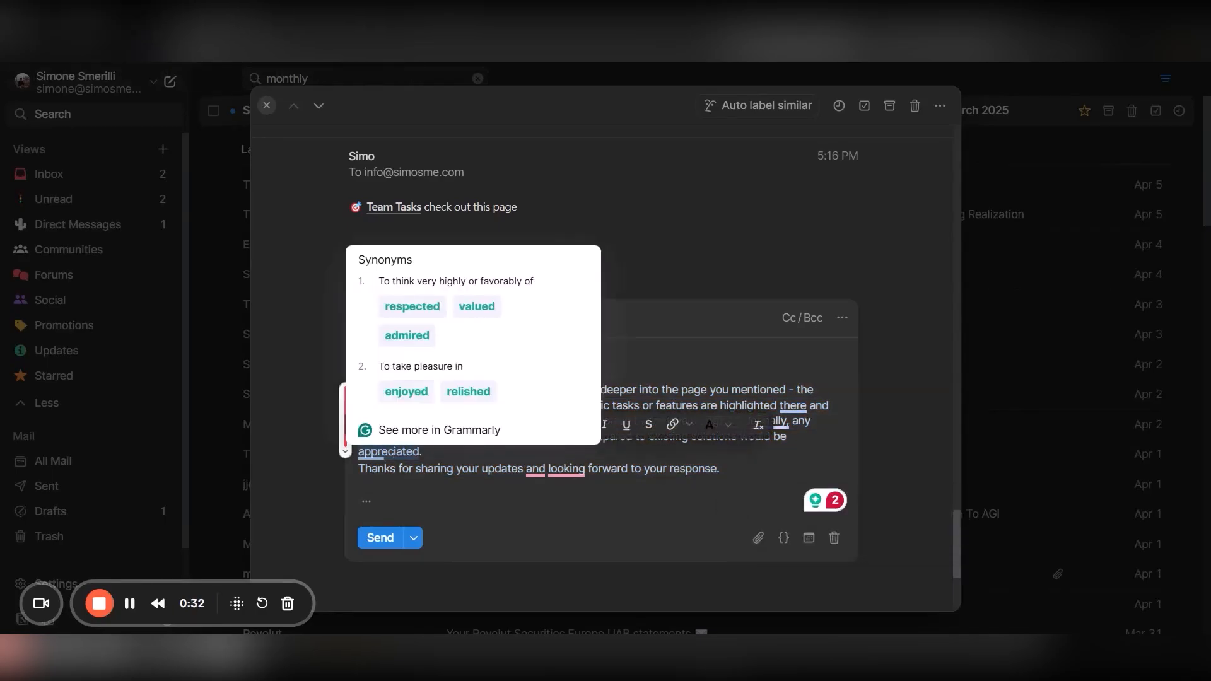
key("BackSpace")
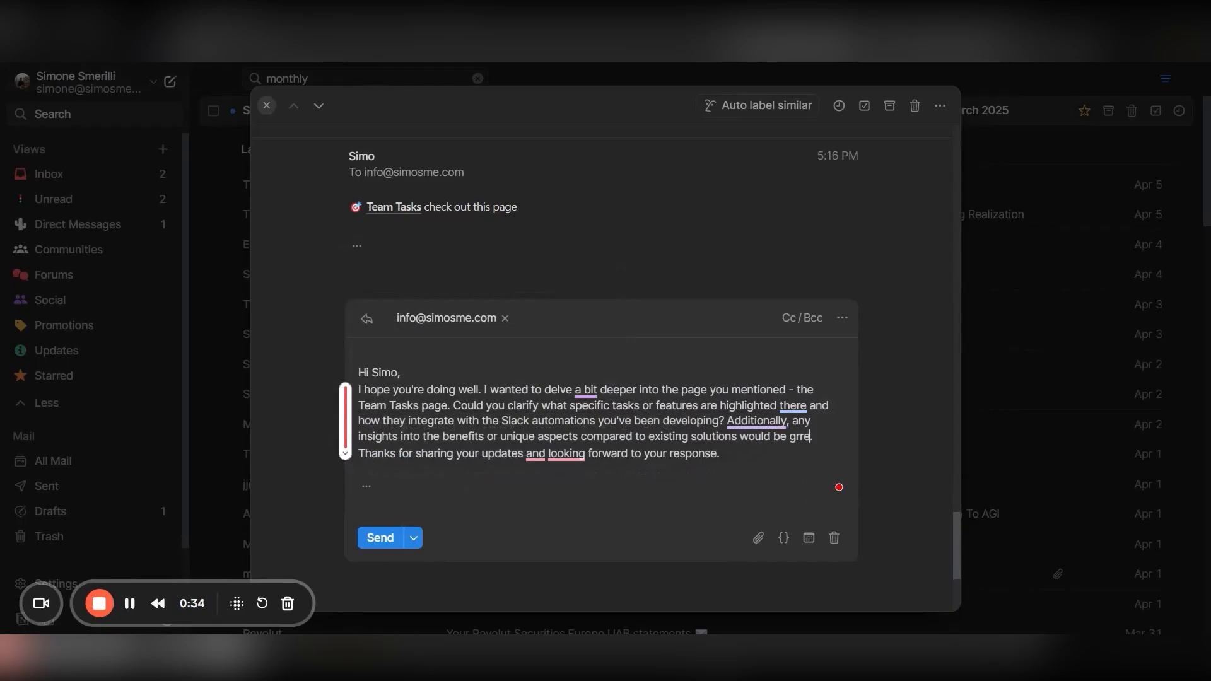
type("grea")
type("t.")
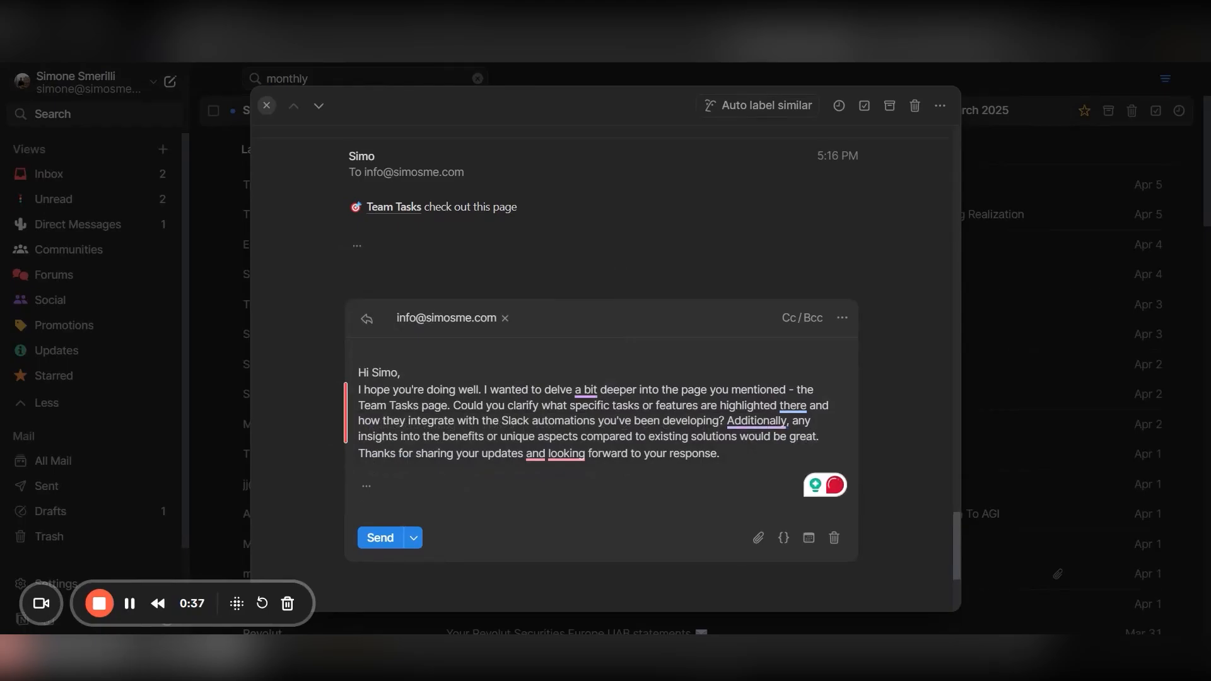
Step: Replace the reply's closing sentence with "Thanks!"
left_click(720, 453)
left_click_drag(358, 453, 720, 454)
type("take")
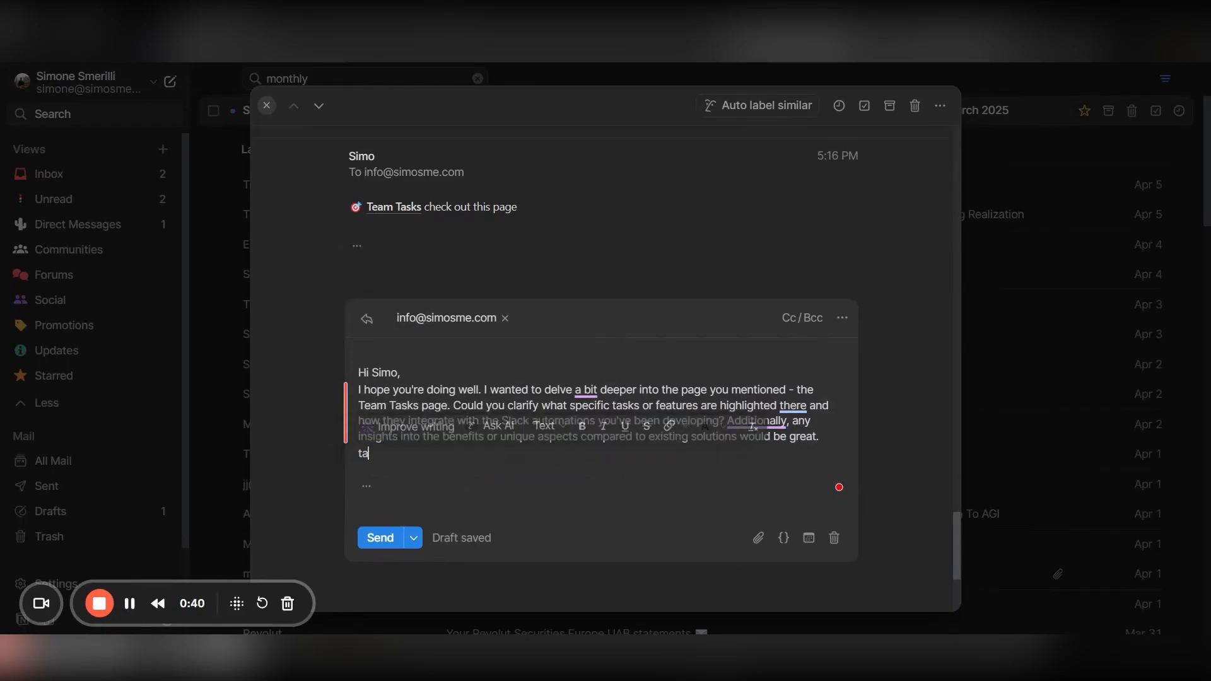
key("BackSpace")
key("BackSpace")
key("BackSpace")
key("BackSpace")
type("Thanks!")
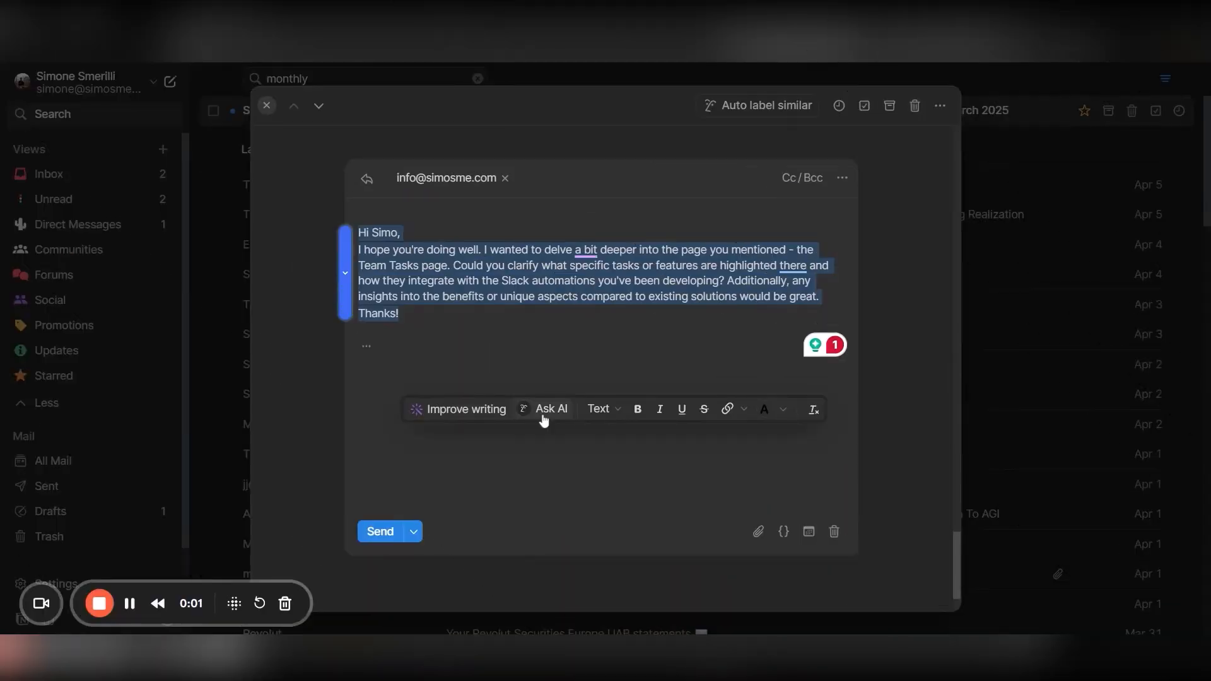
Step: Have AI rewrite the reply with "Improve writing following our brand guidelines", mentioning the page The Principles Shaping The Work, and accept the result
left_click(551, 410)
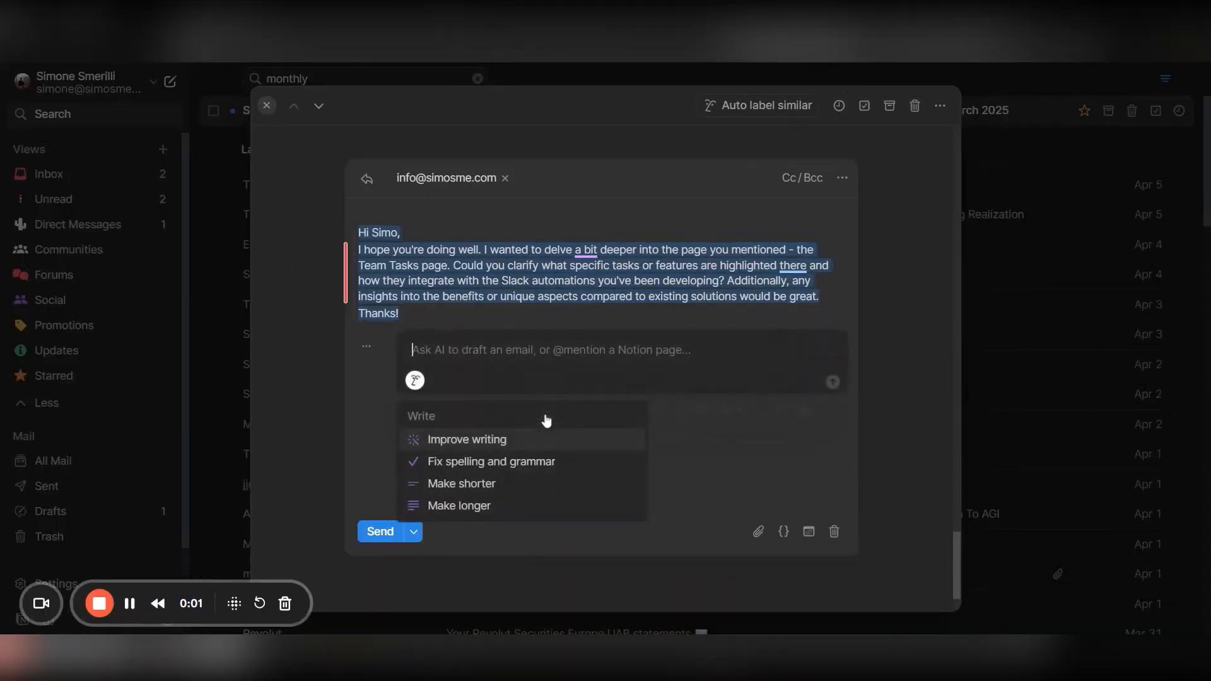
type("Improve w")
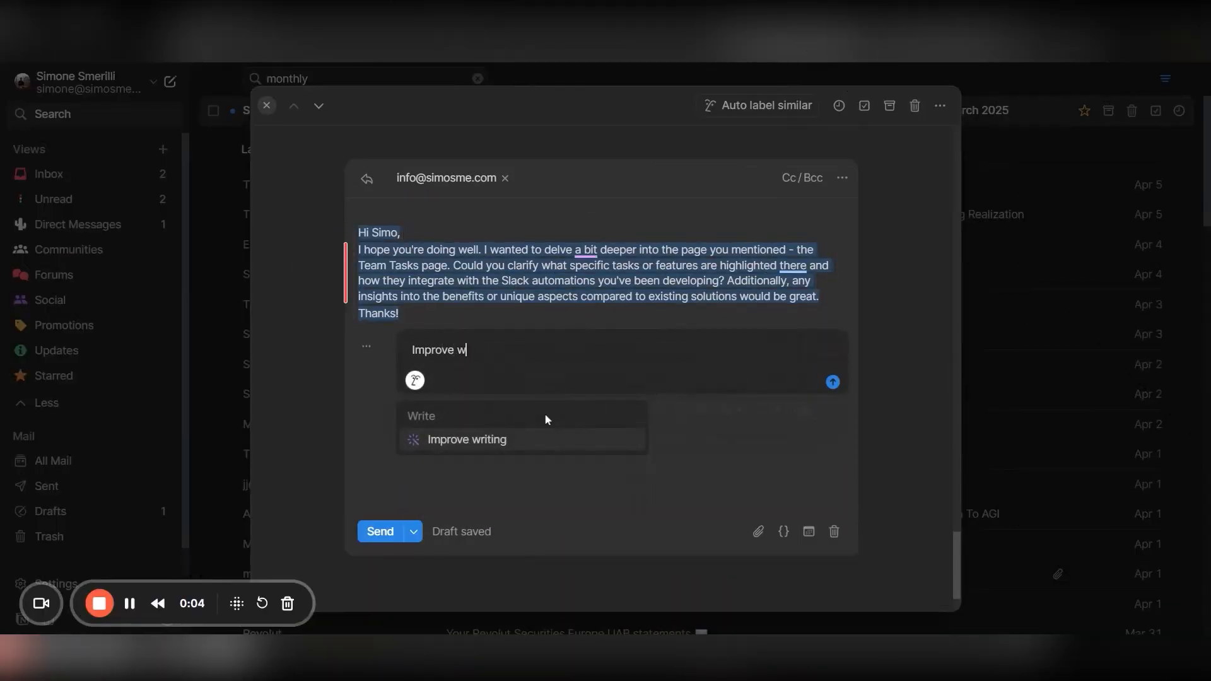
type("riting follow")
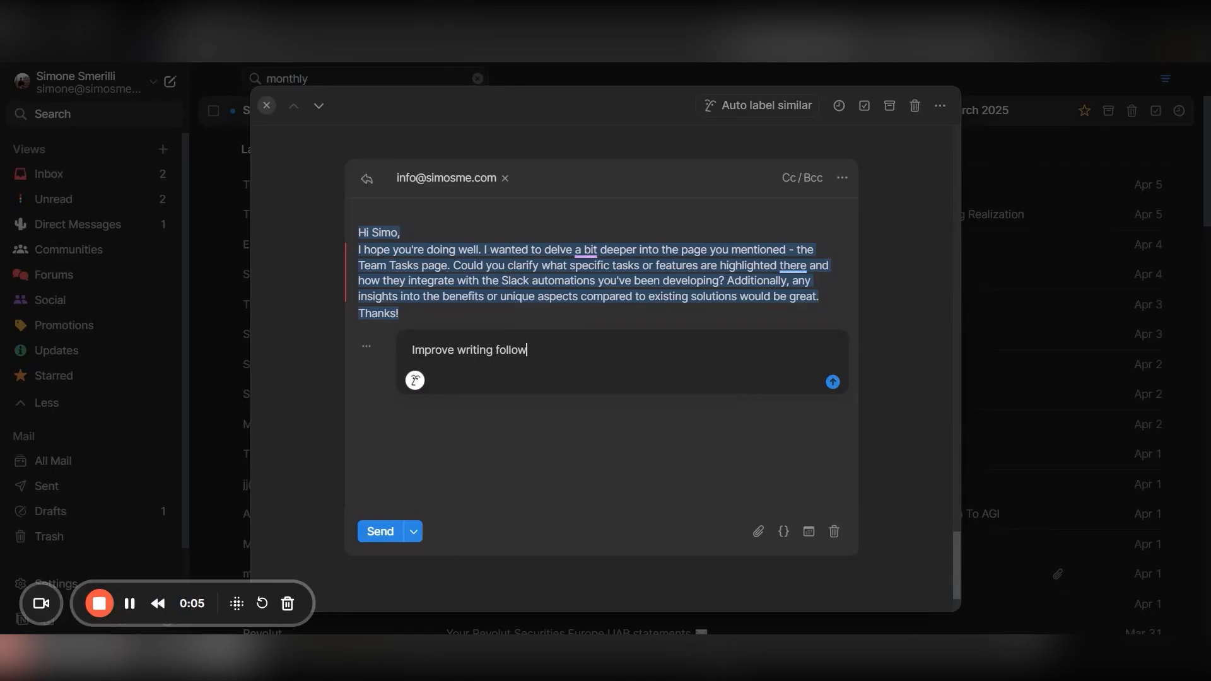
type("ing our brand guidelines @")
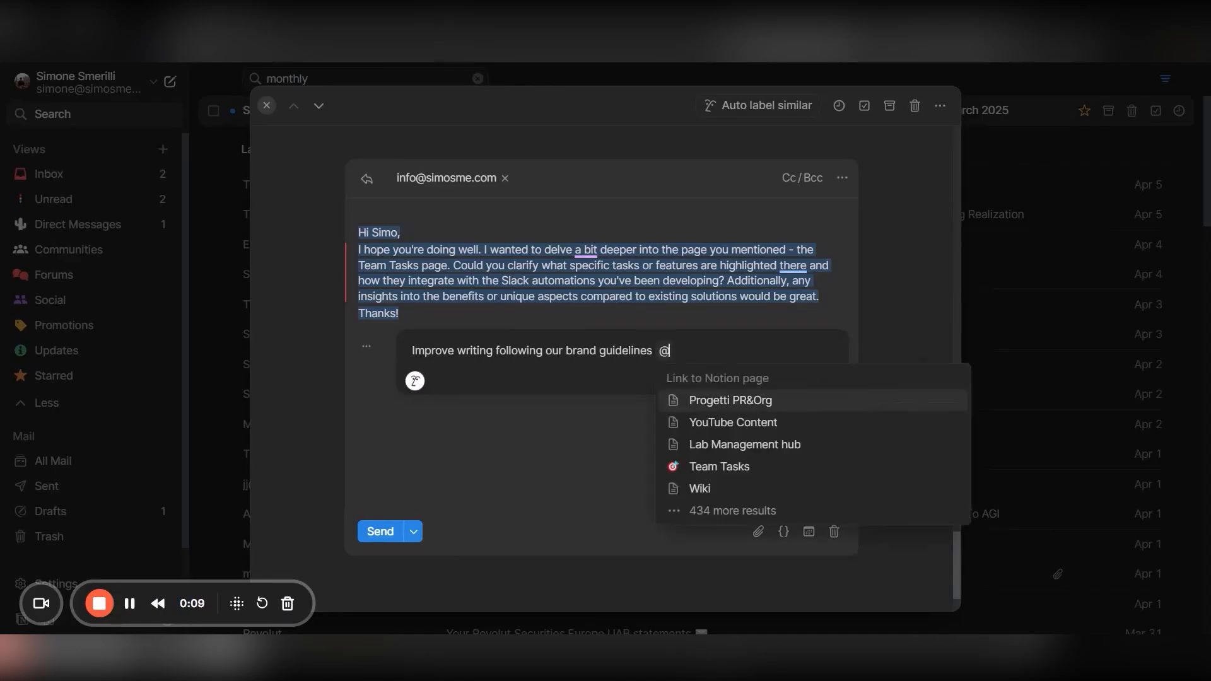
type("principles")
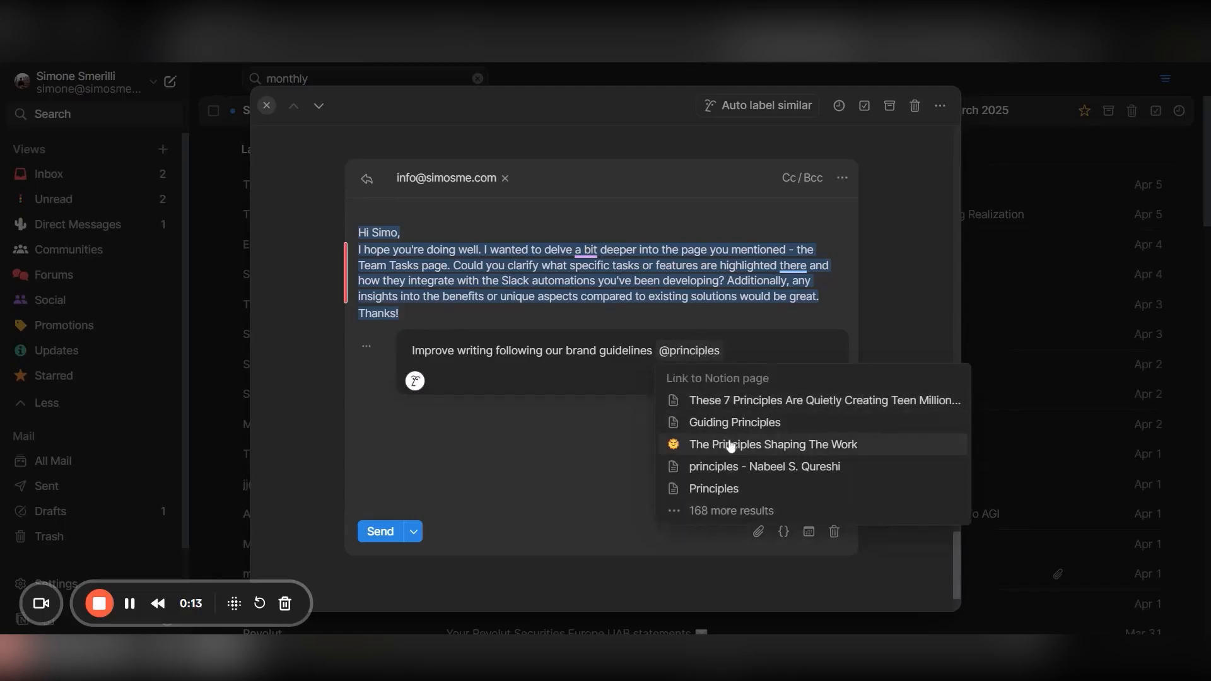
left_click(731, 446)
left_click(832, 383)
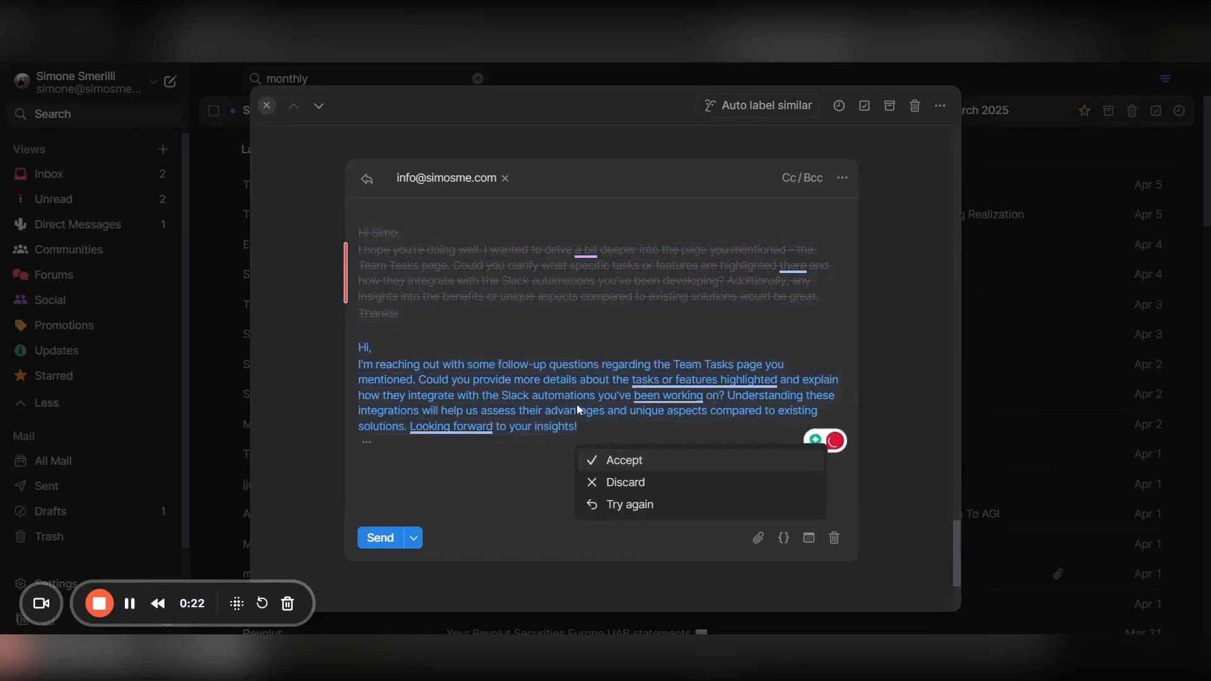
left_click(592, 460)
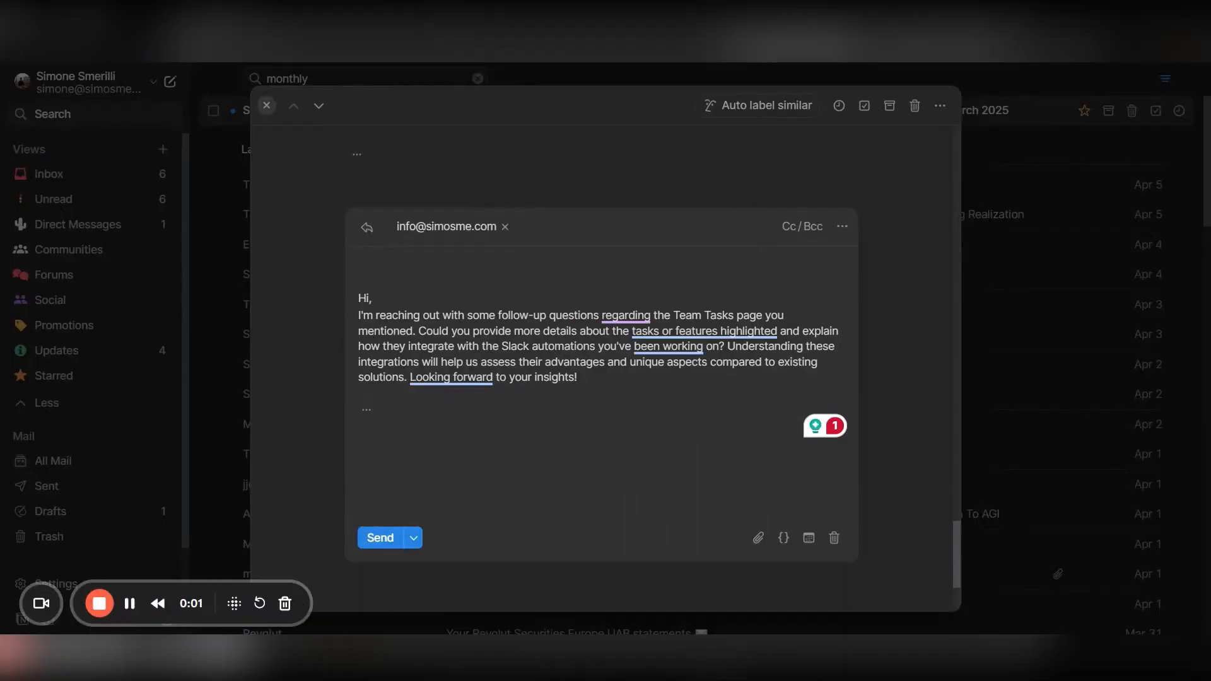
Step: Add the line "If you'd like to meet, see if any of these times work for you" and insert a Schedule block after it
type("If")
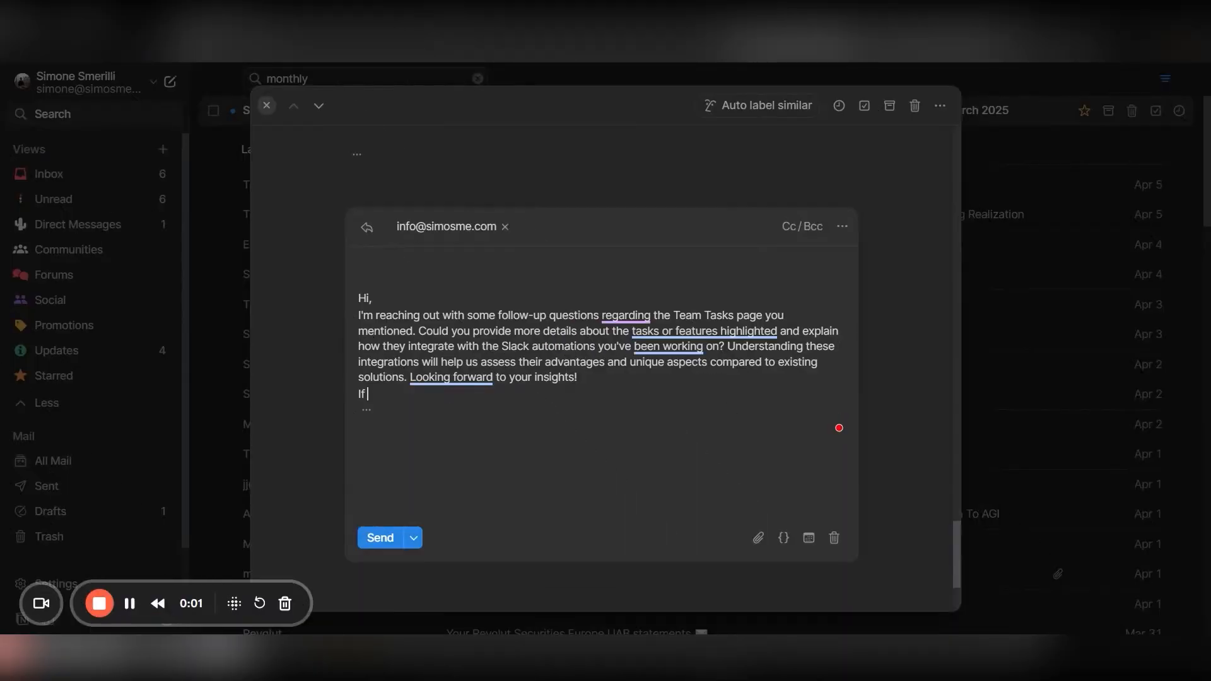
type(" you'd like to mee")
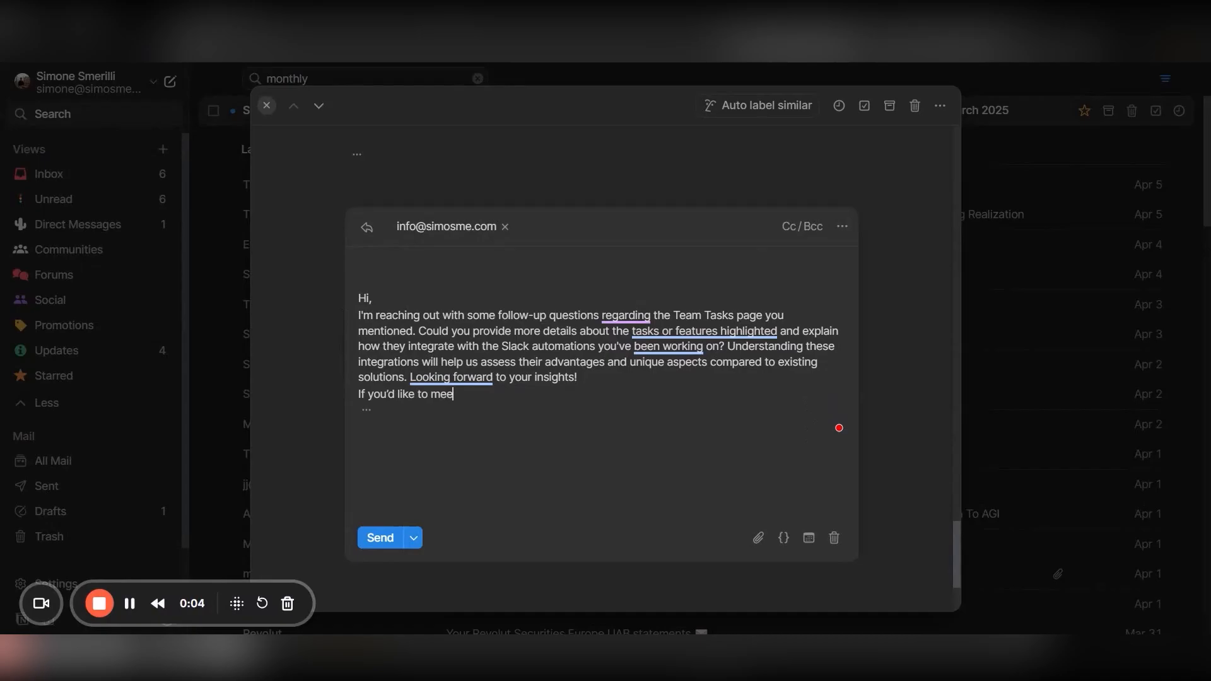
type("t, see if any of these times work for ")
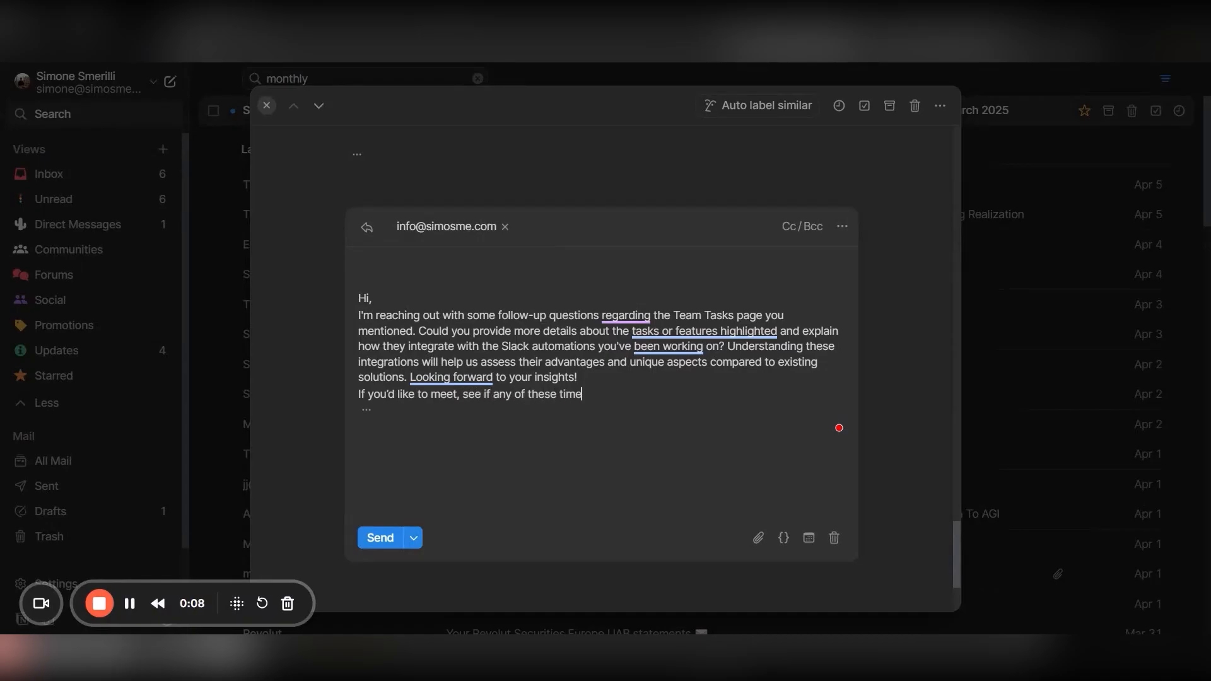
type("you /sched")
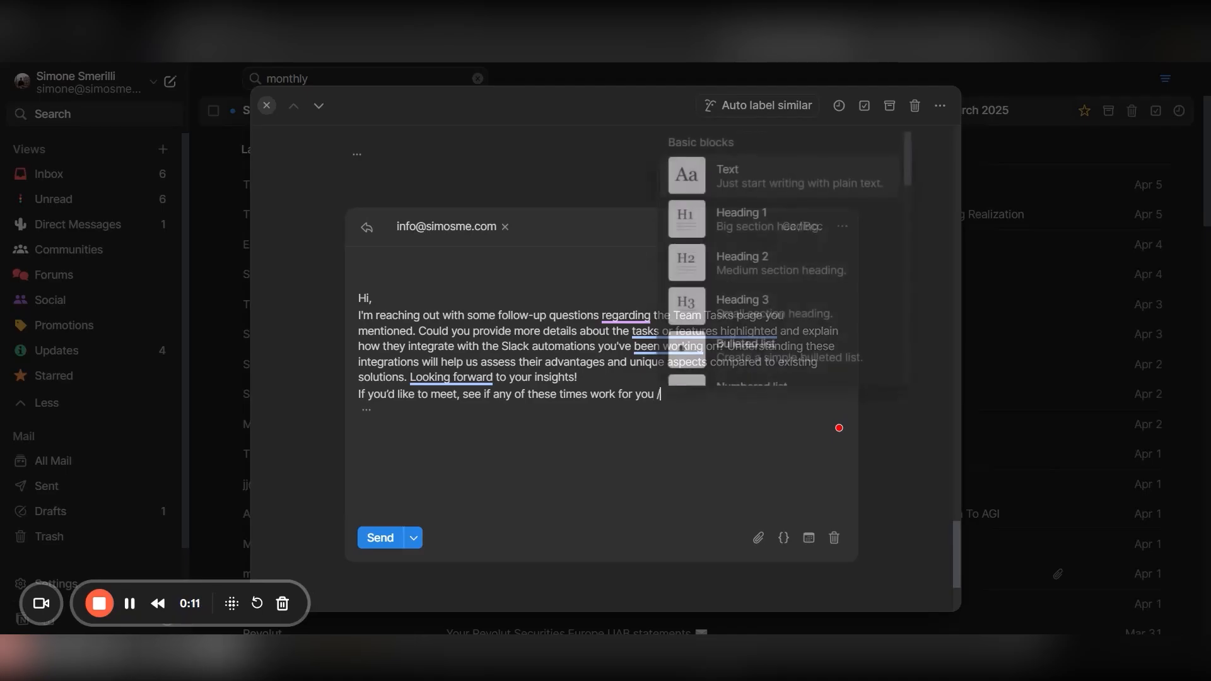
type("le")
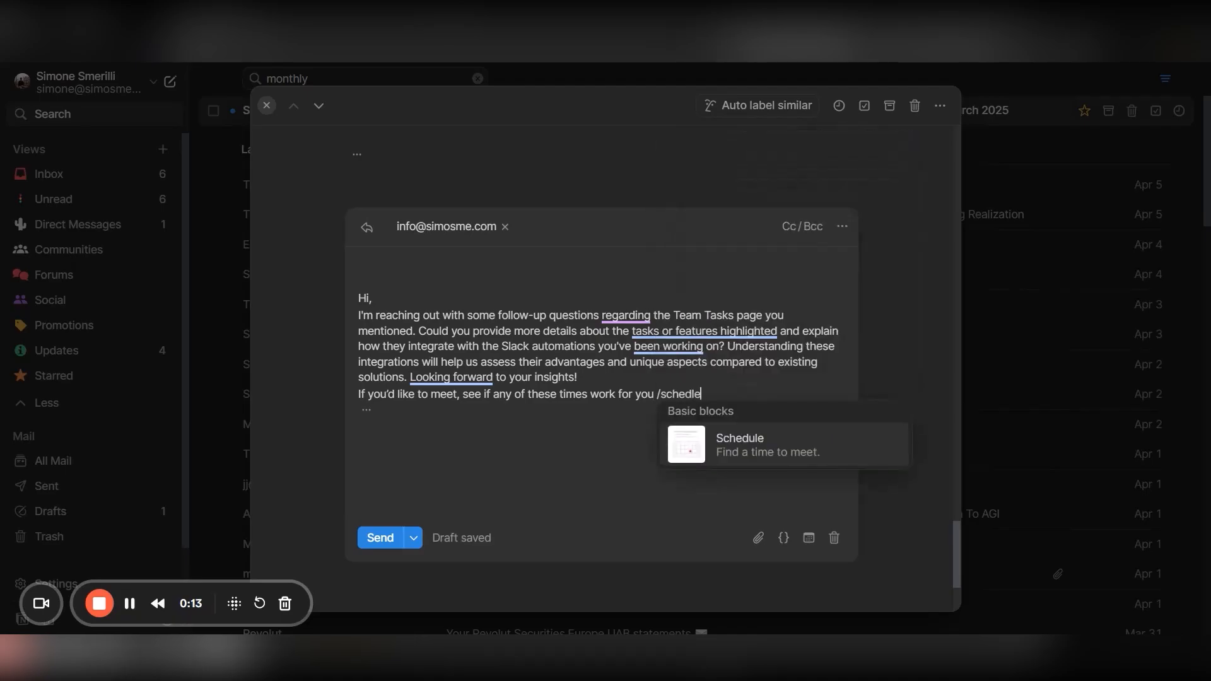
key("Return")
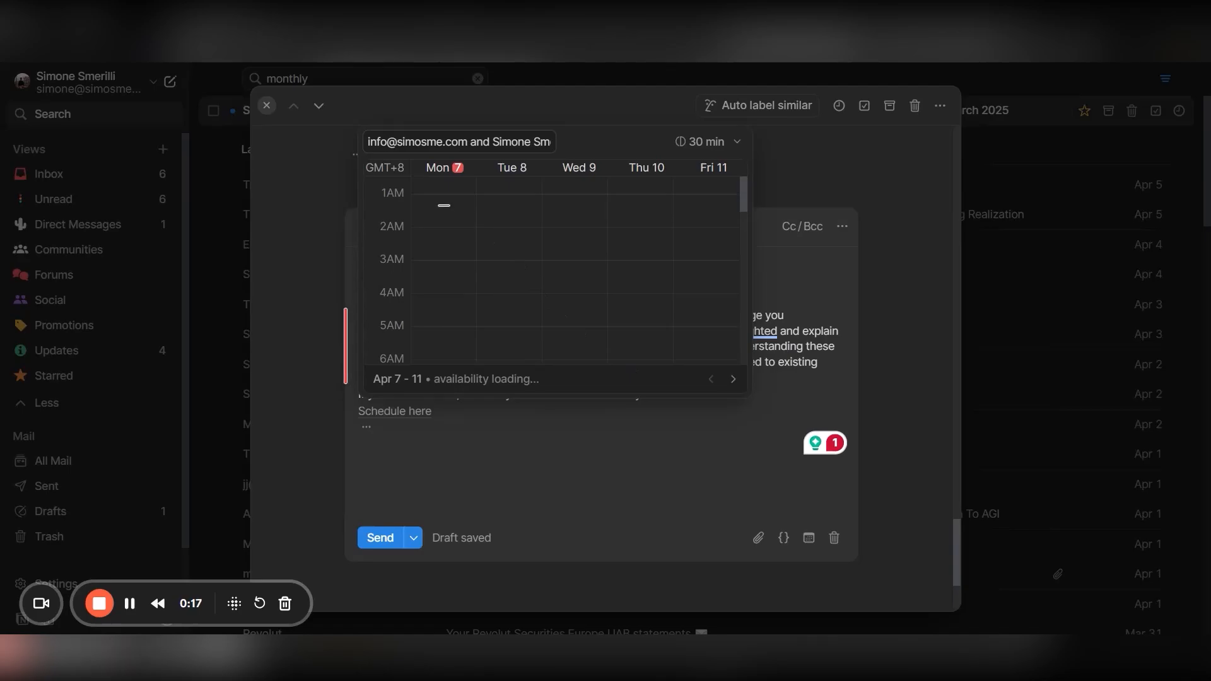
Step: Mark evening availability on Wednesday 9 from 6:05 PM and Friday 11 from 6:10 PM, and set the meeting length to 20 minutes
left_click_drag(571, 227, 571, 283)
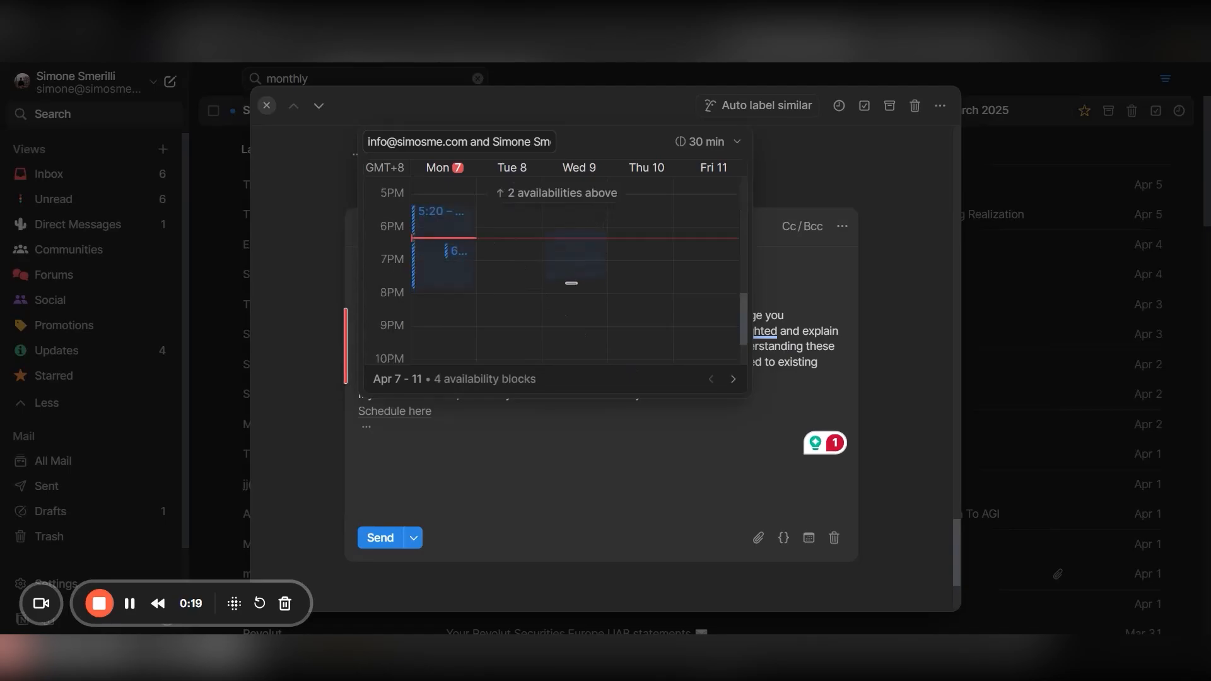
left_click_drag(689, 233, 688, 313)
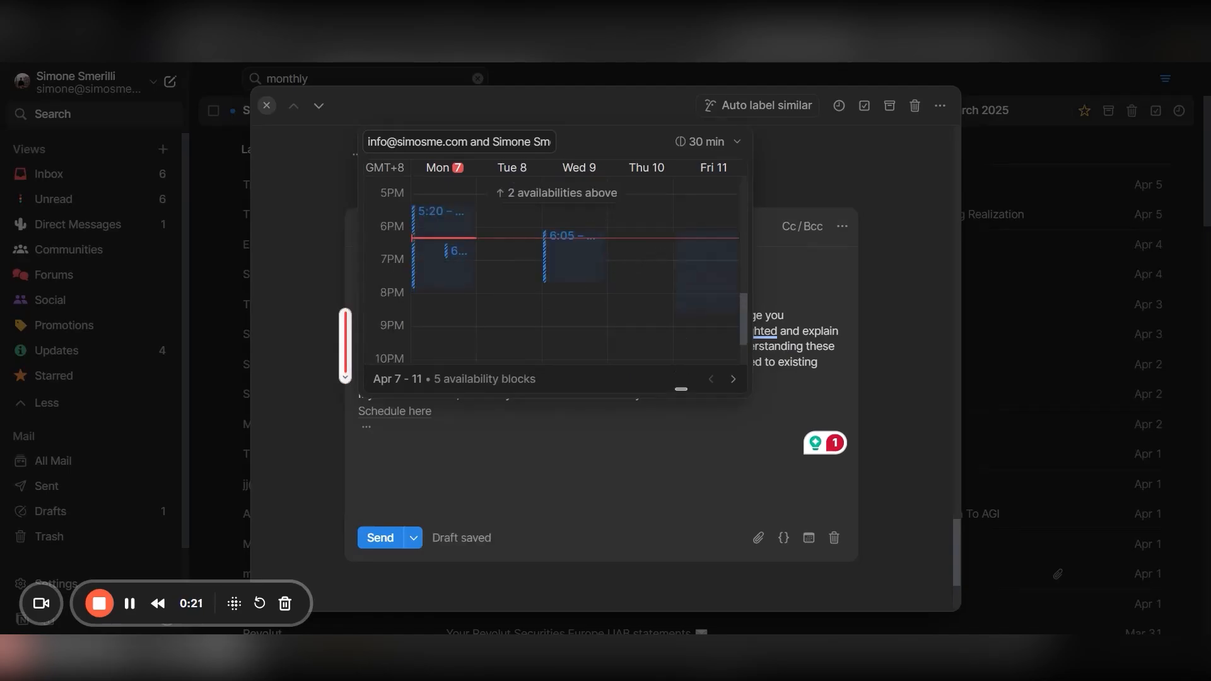
left_click(707, 151)
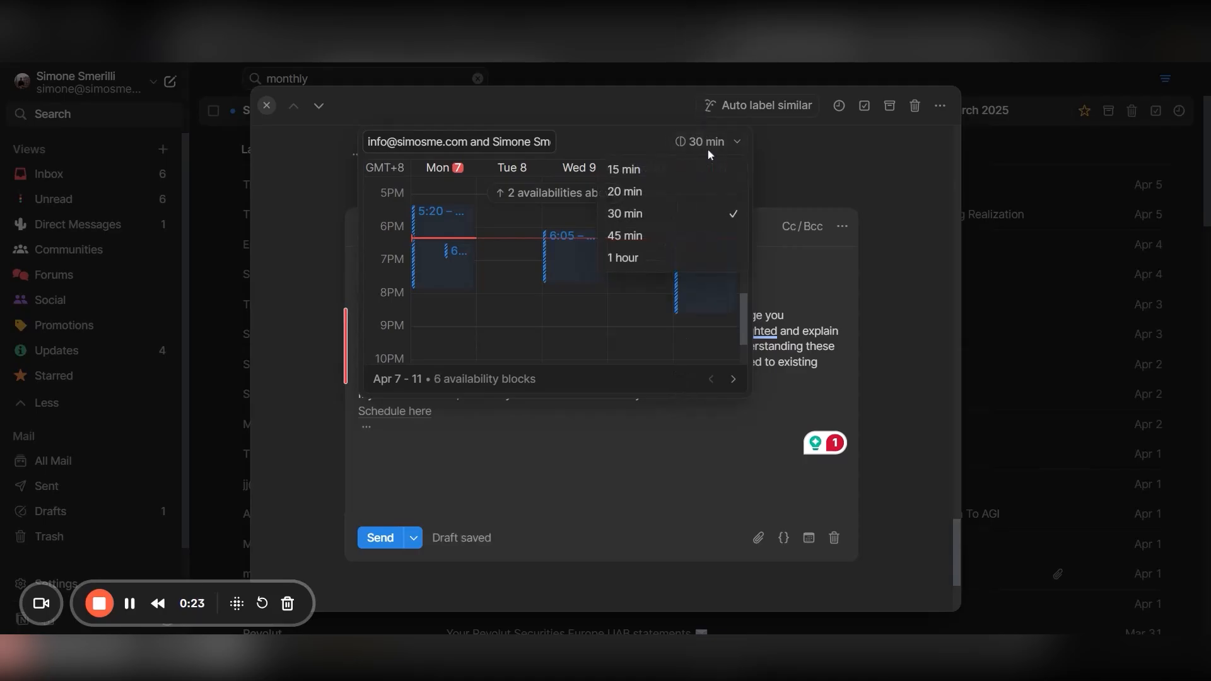
left_click(679, 192)
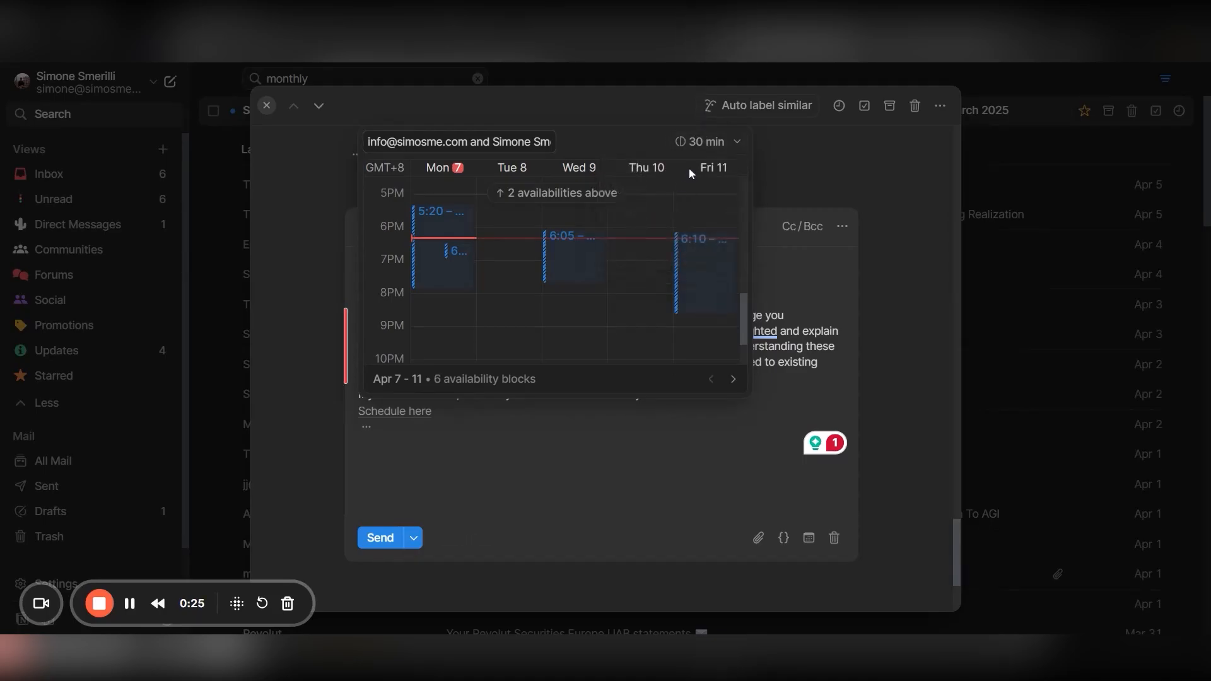
Step: Replace the meeting title with the recipient's short name and the sender's initials joined by "&", and close the scheduler
left_click(518, 142)
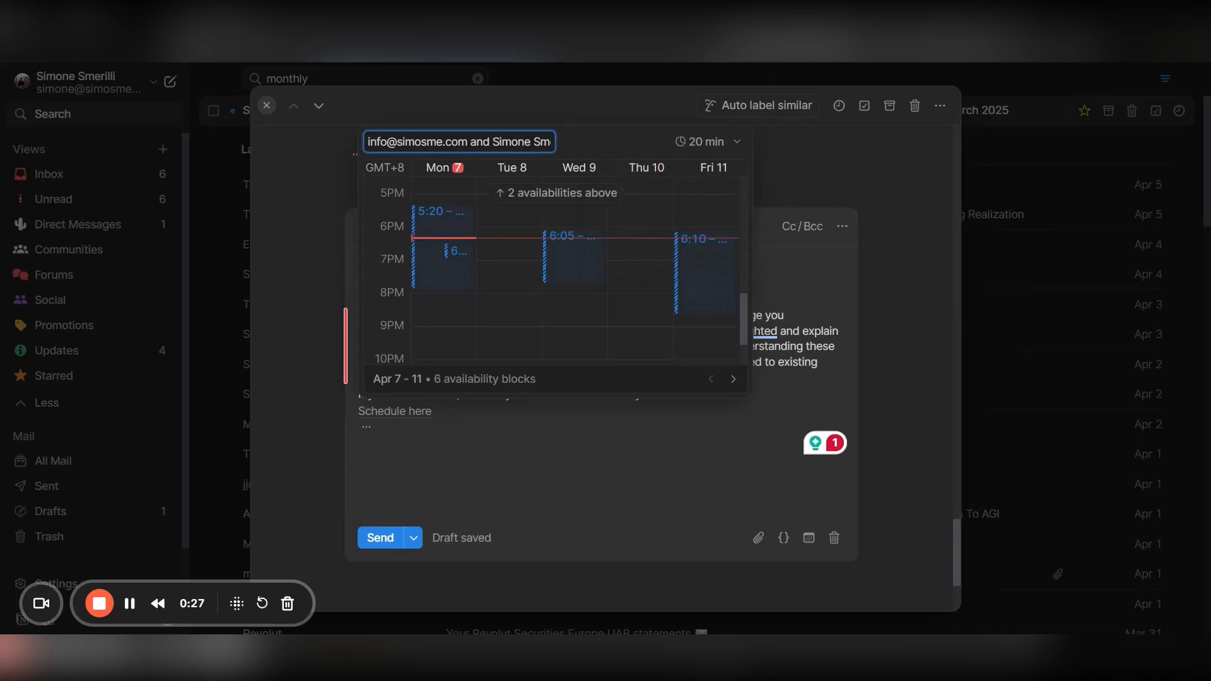
key("ctrl+a")
type("Simo")
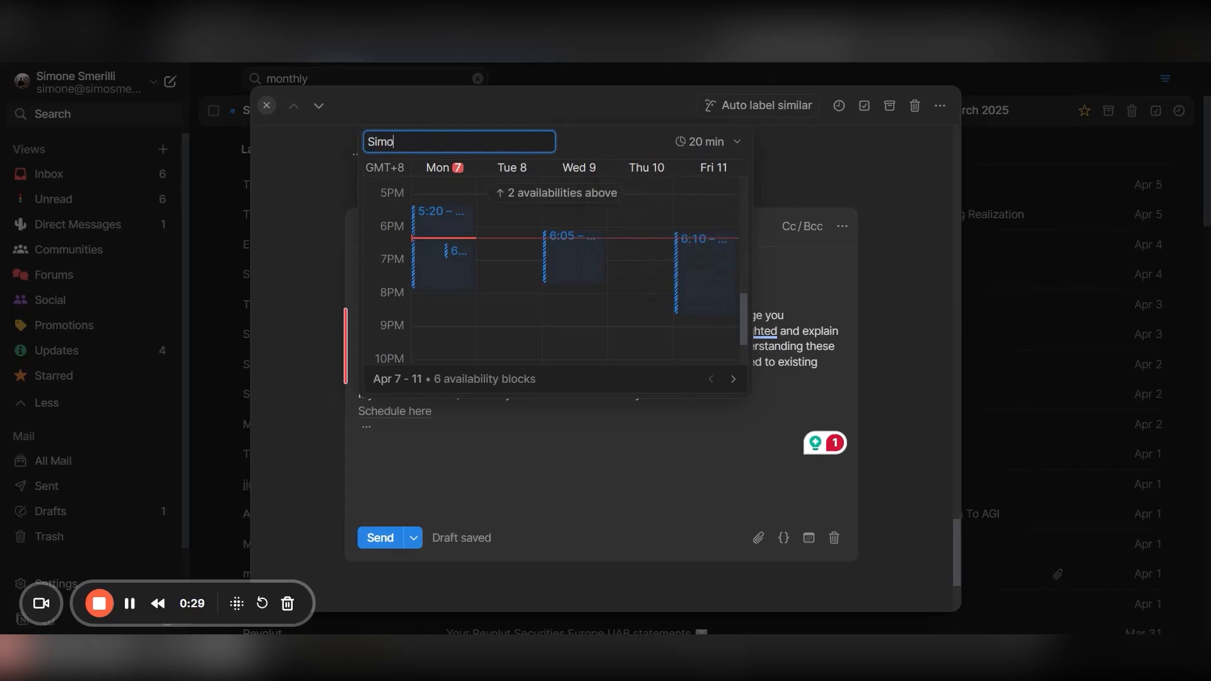
key("BackSpace")
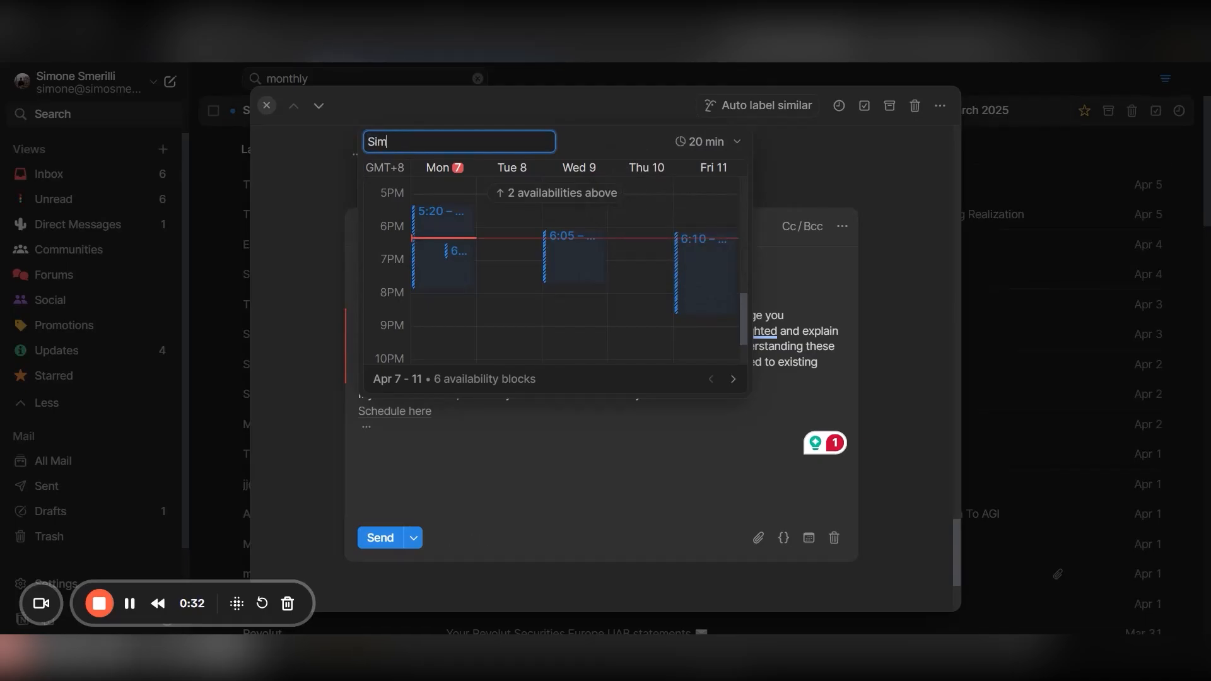
type("& SS")
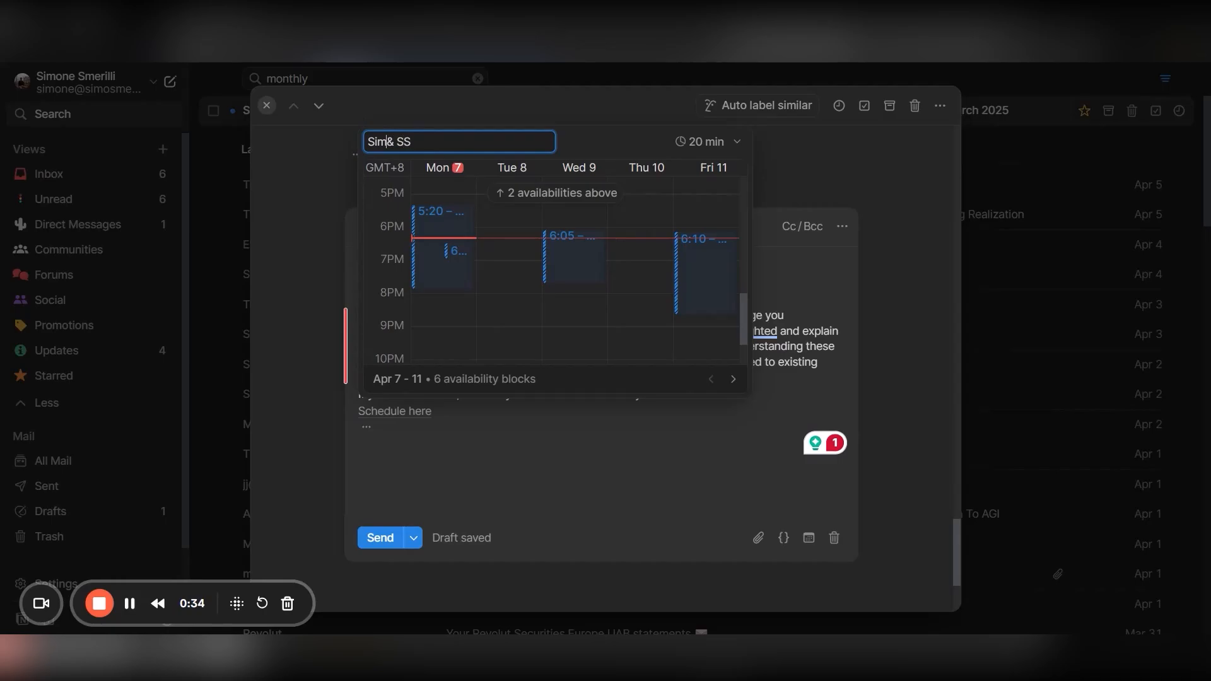
type("o")
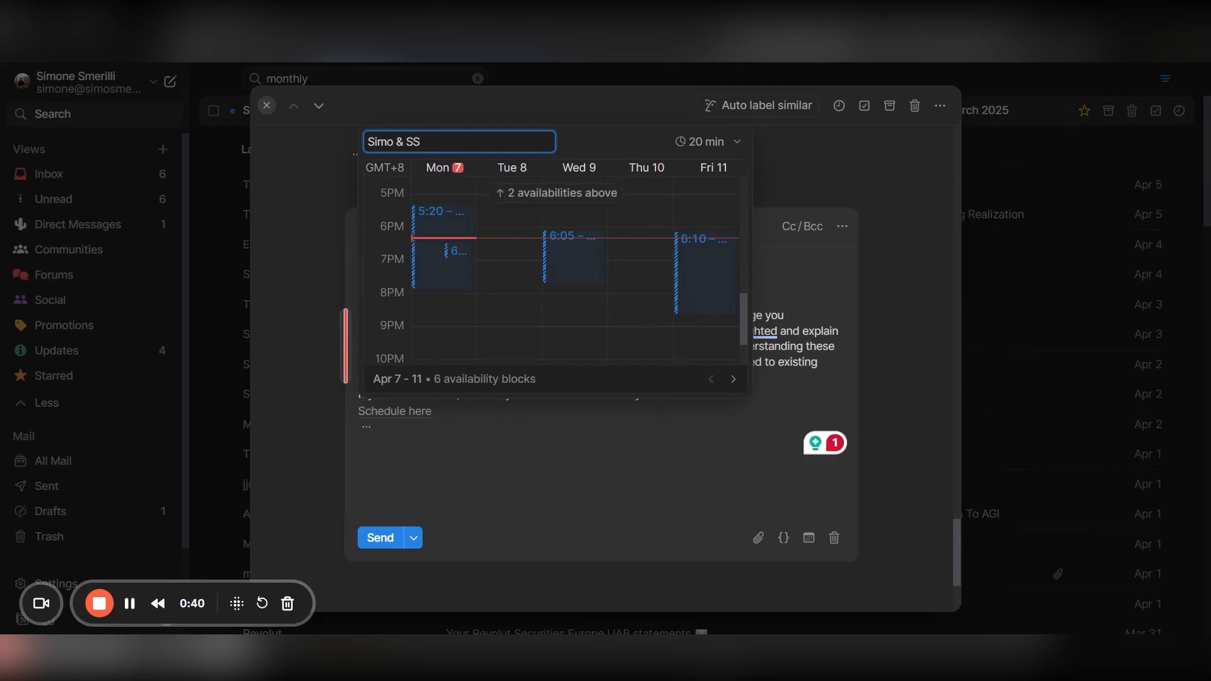
left_click(526, 411)
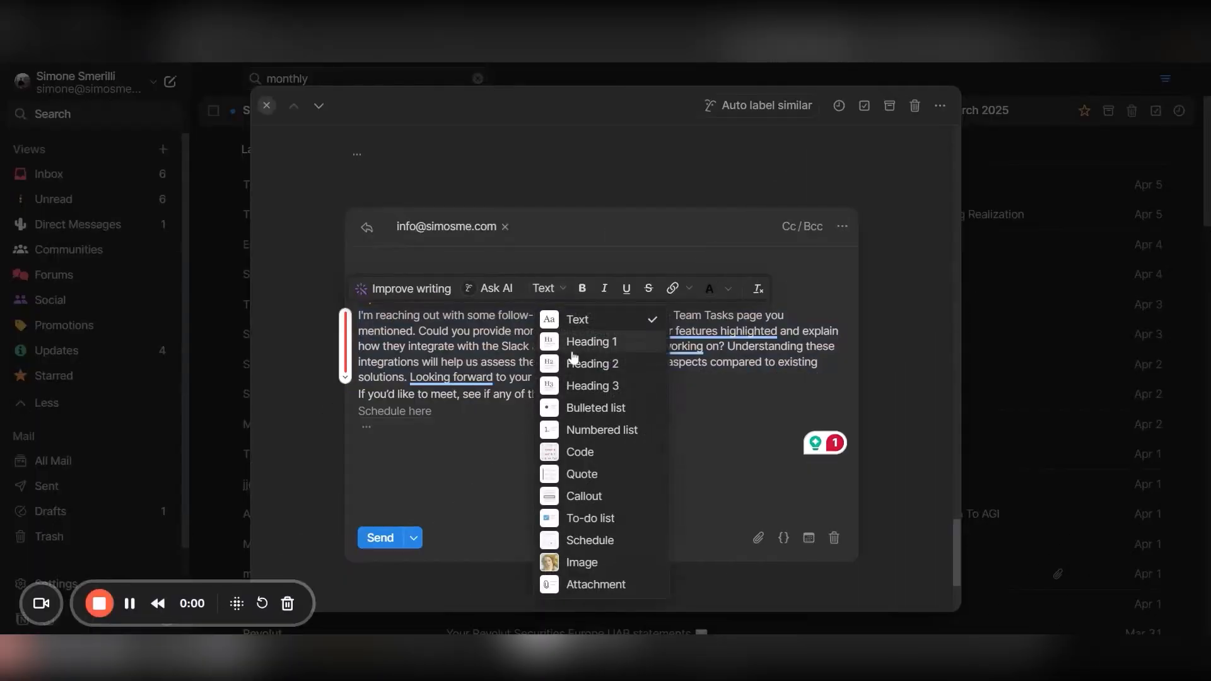
Step: Turn the reply's body text into a callout and separate the text from "Understanding these integrations" onward out of it
left_click(584, 496)
left_click(374, 328)
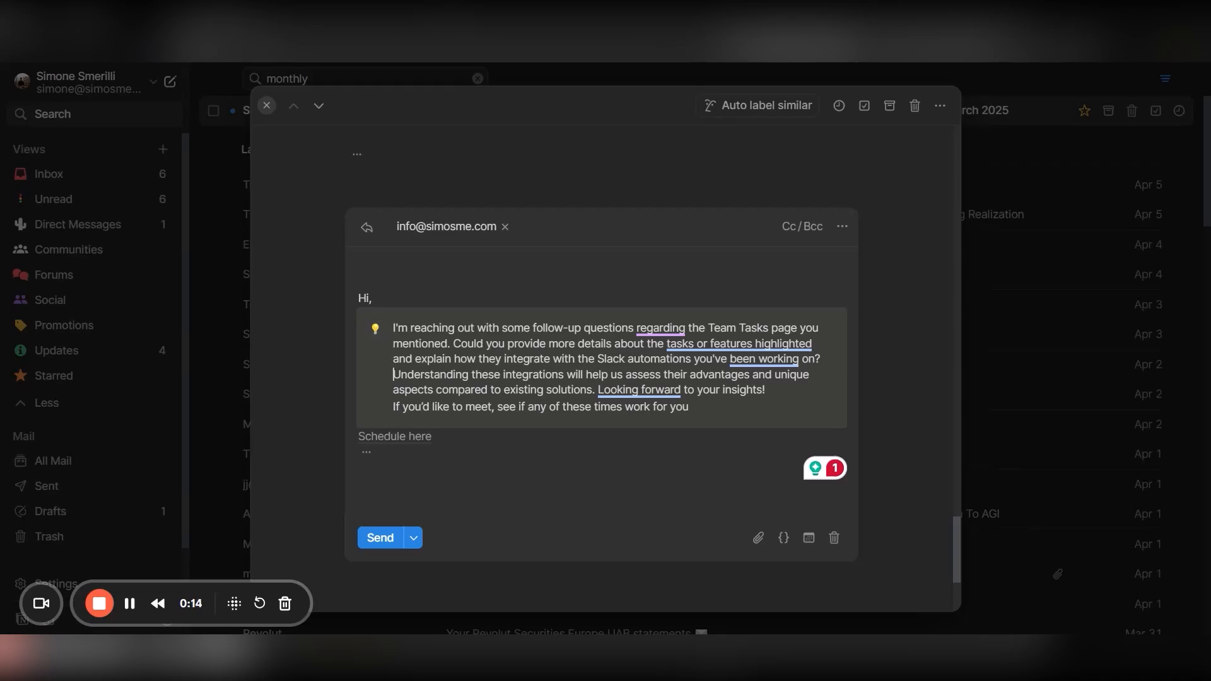
key("ctrl+z")
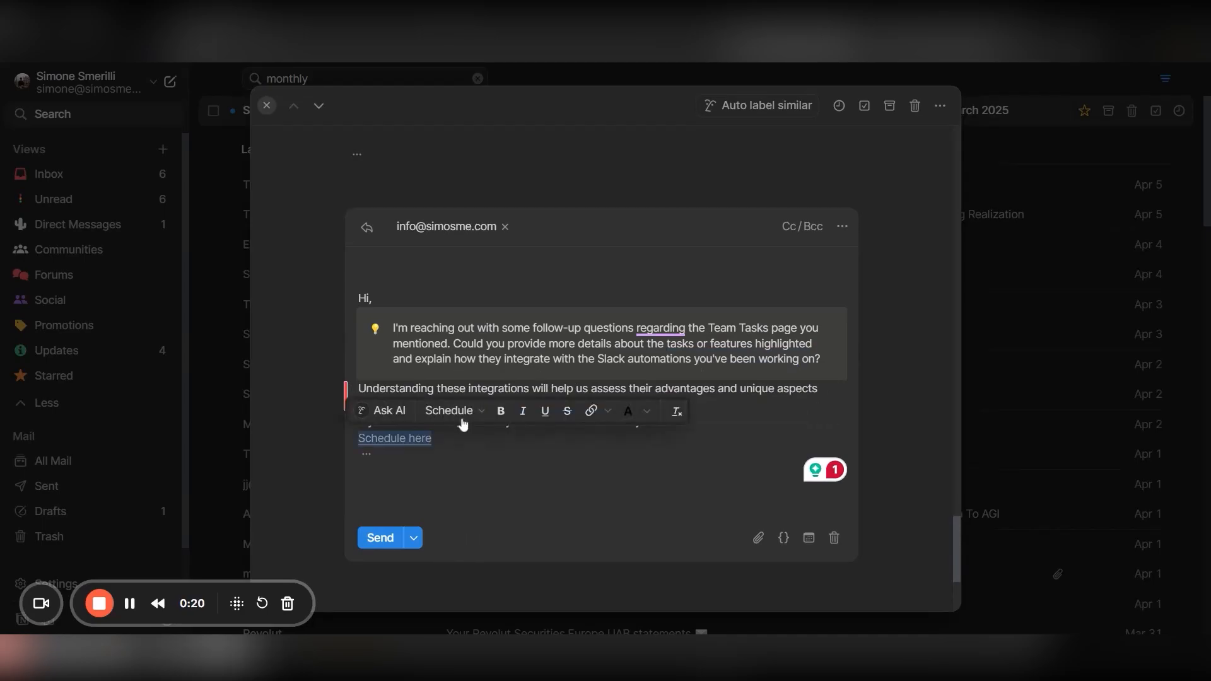
left_click(461, 413)
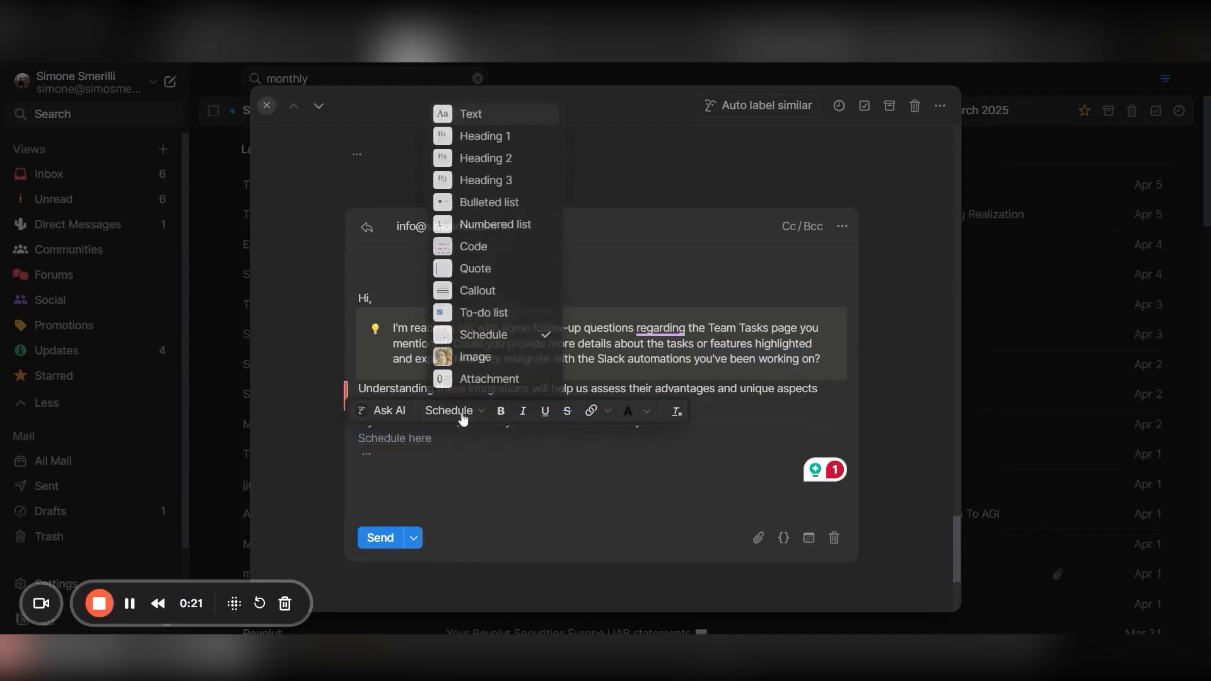
left_click(492, 445)
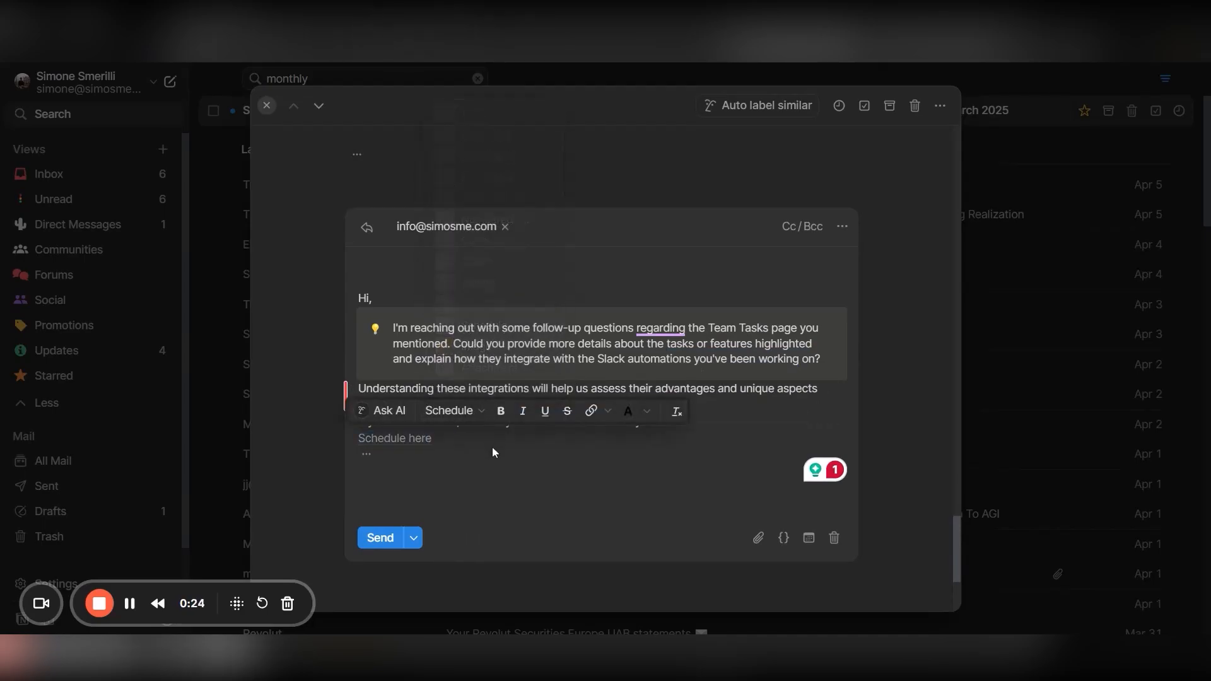
left_click(657, 421)
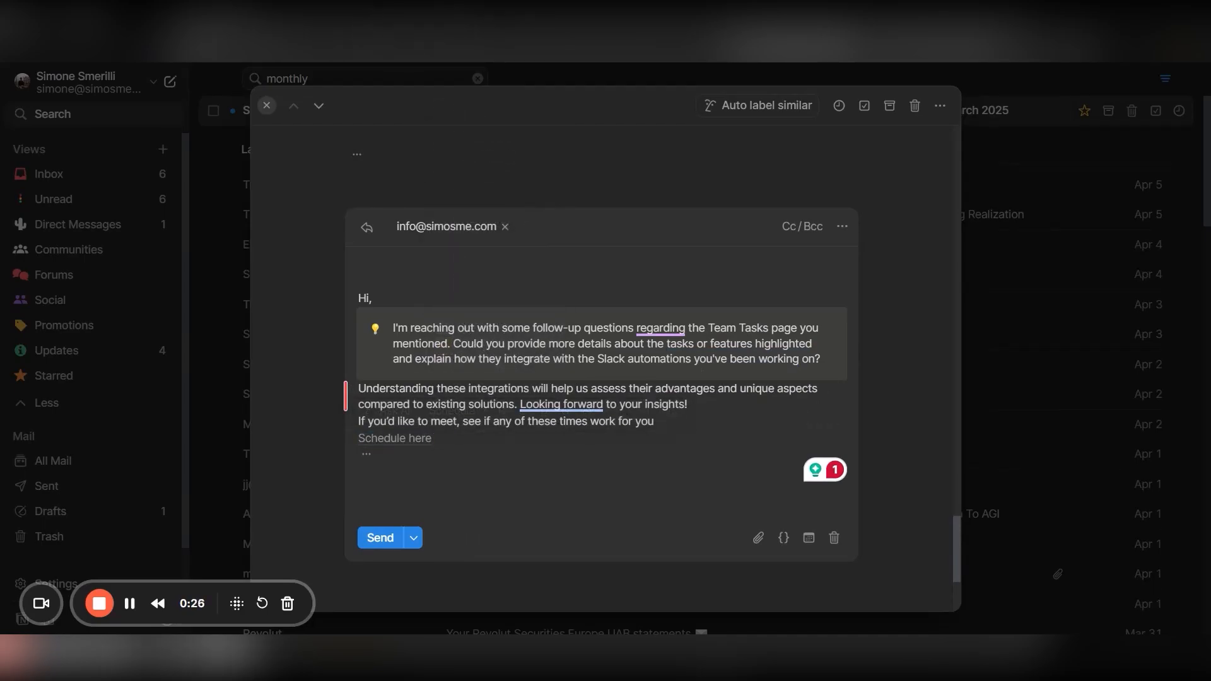